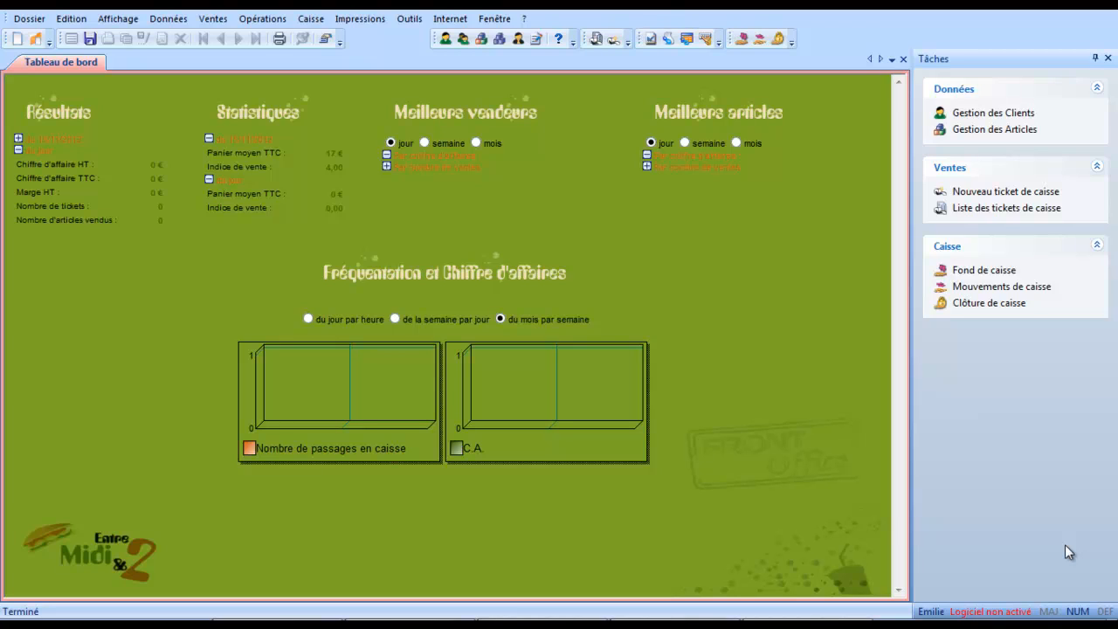
Step: Start a new till ticket and choose the first listed salesperson as its seller
click(213, 21)
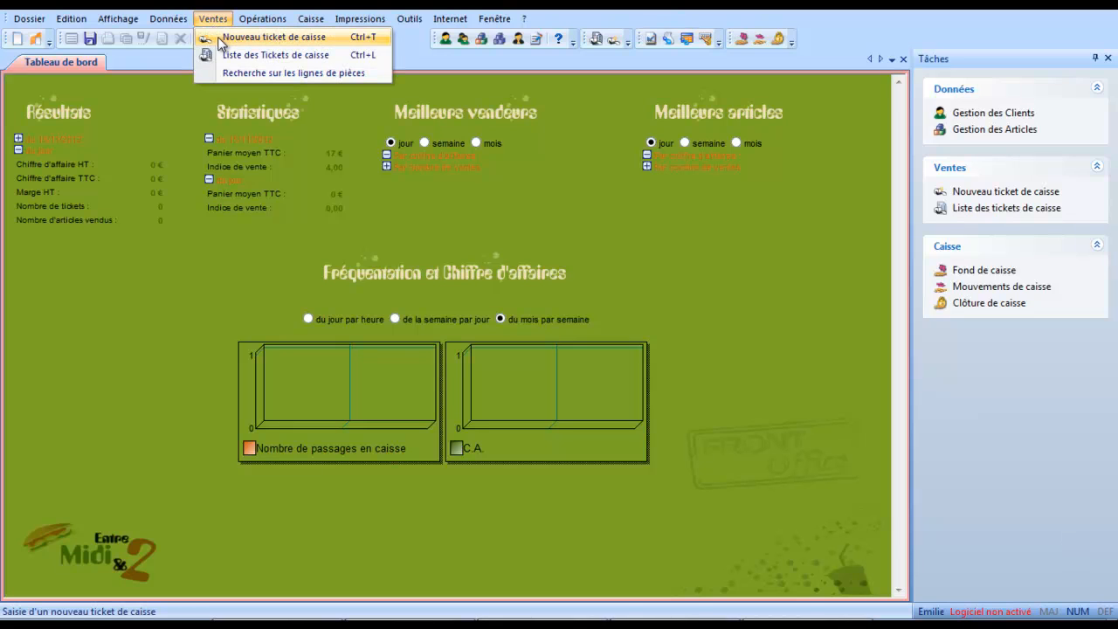
click(218, 39)
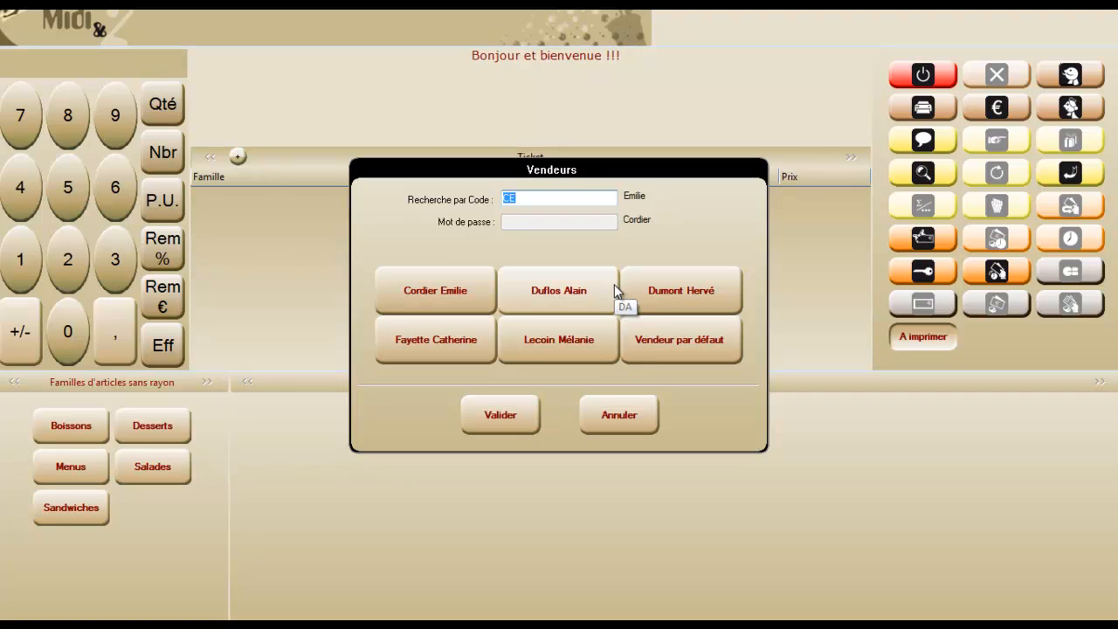
click(477, 290)
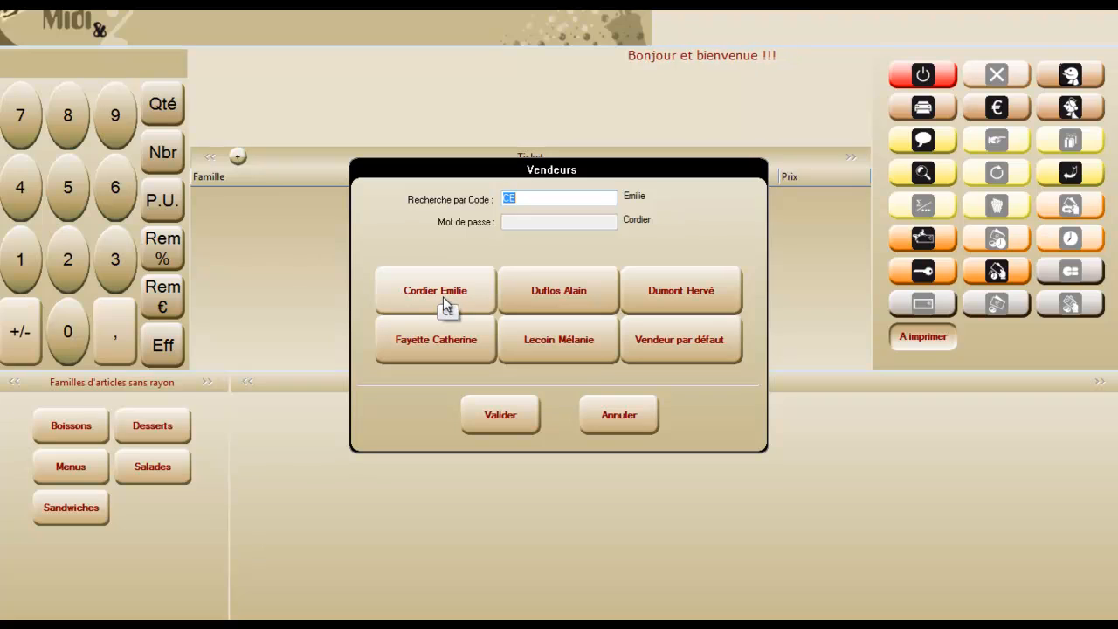
click(443, 296)
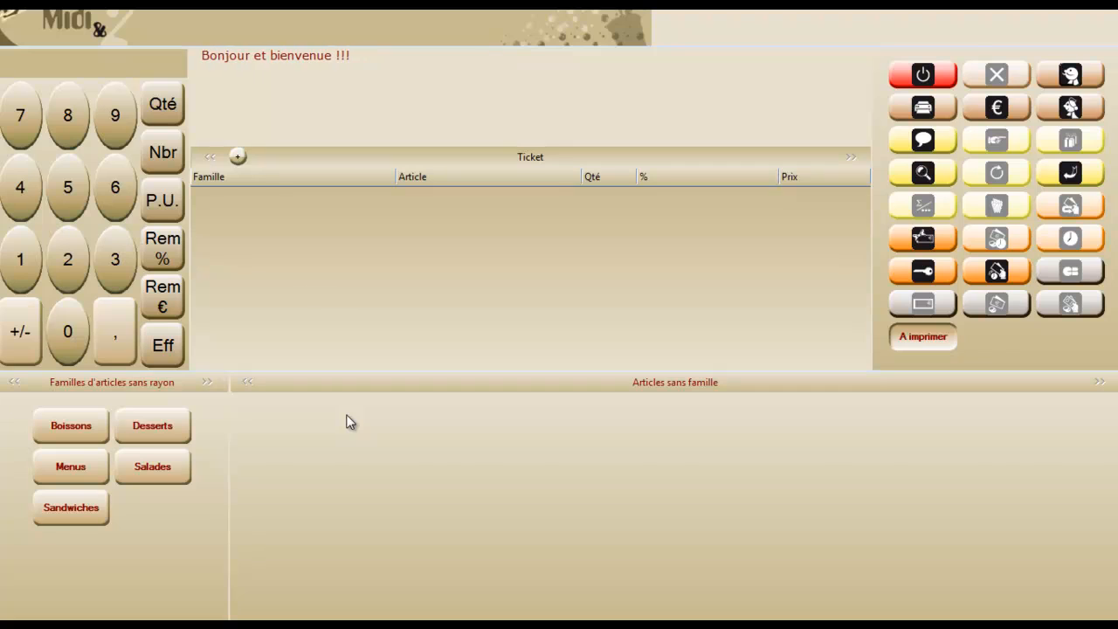
Step: Choose the A emporter tariff and add a Complet menu, a Flan and an Eau de source to the ticket
click(1001, 117)
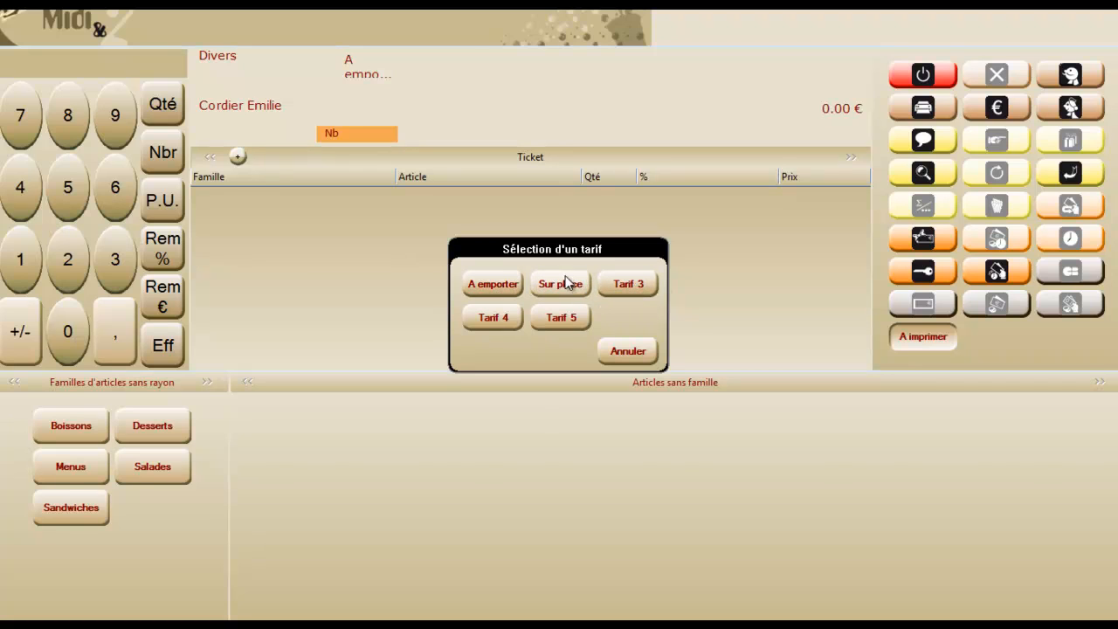
click(506, 285)
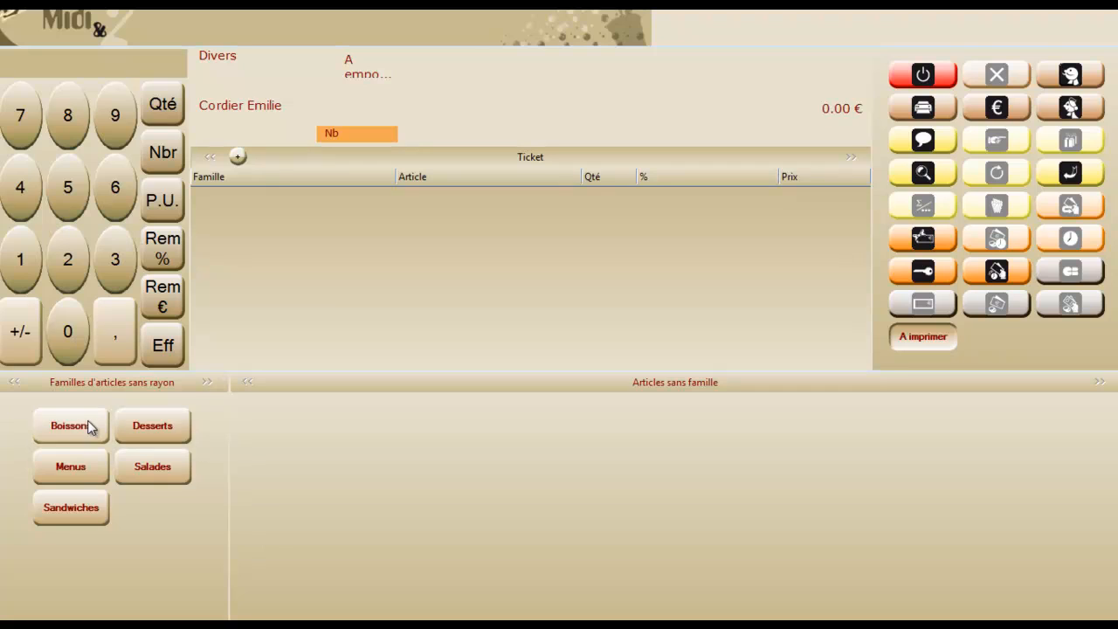
click(73, 468)
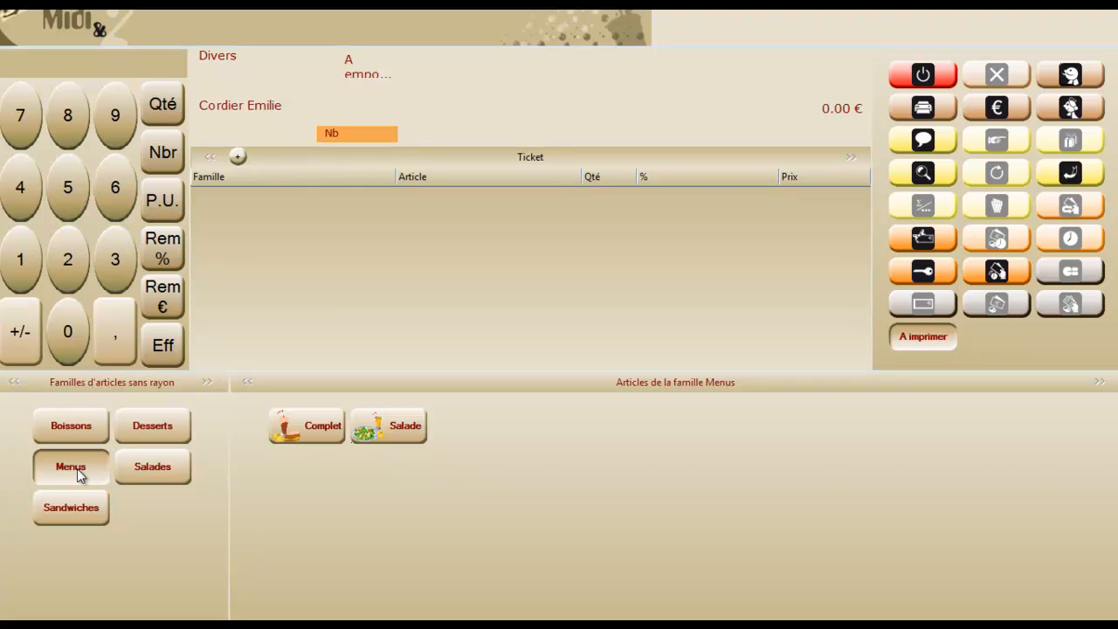
click(295, 428)
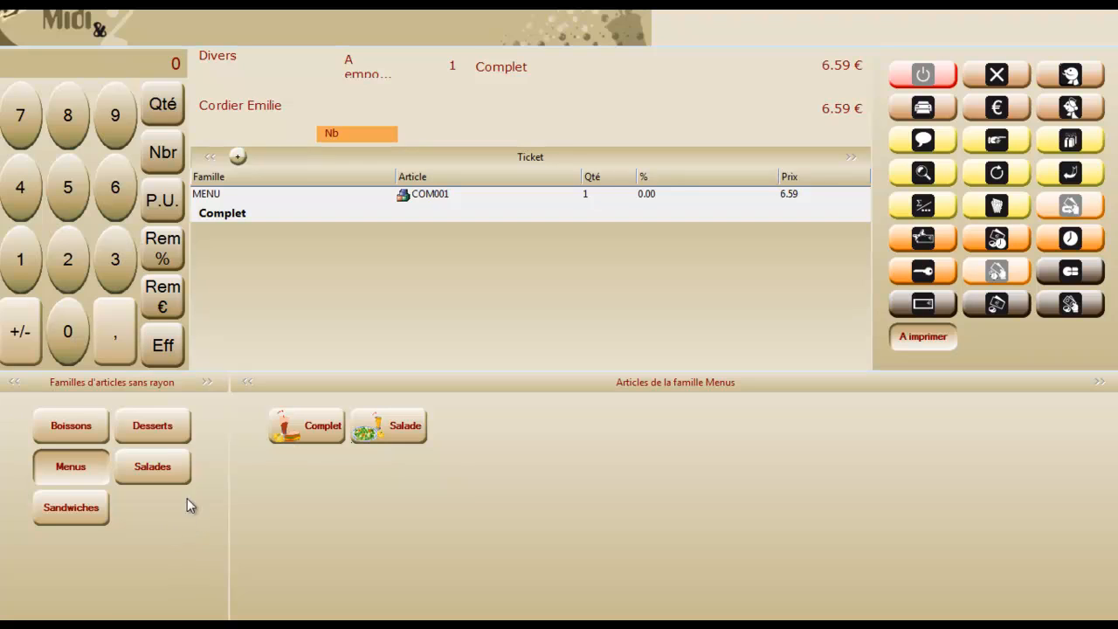
click(154, 428)
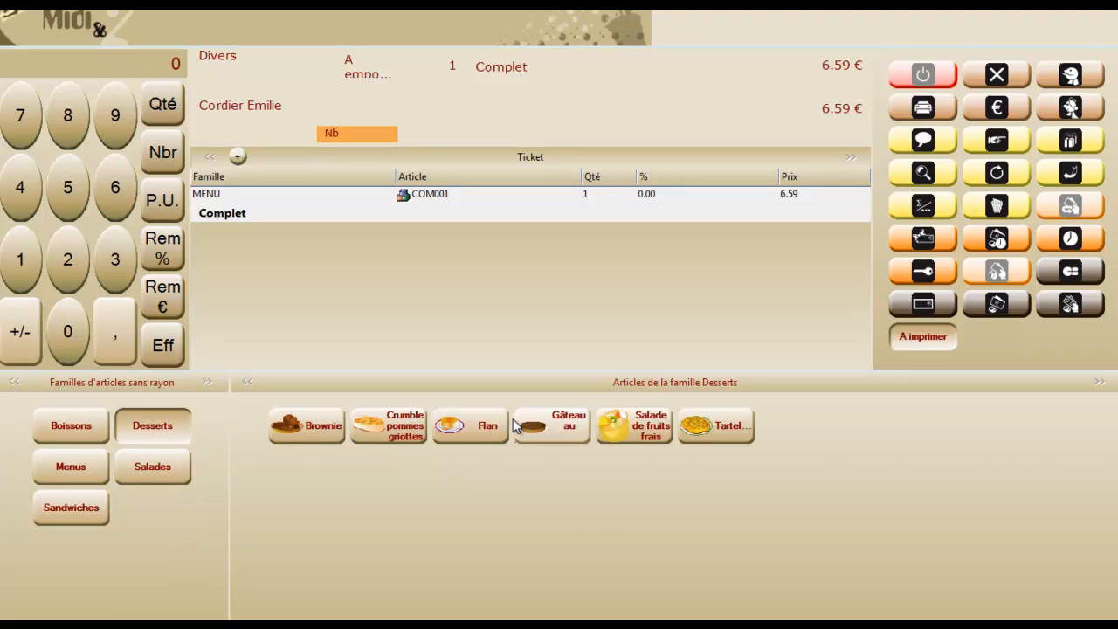
click(488, 429)
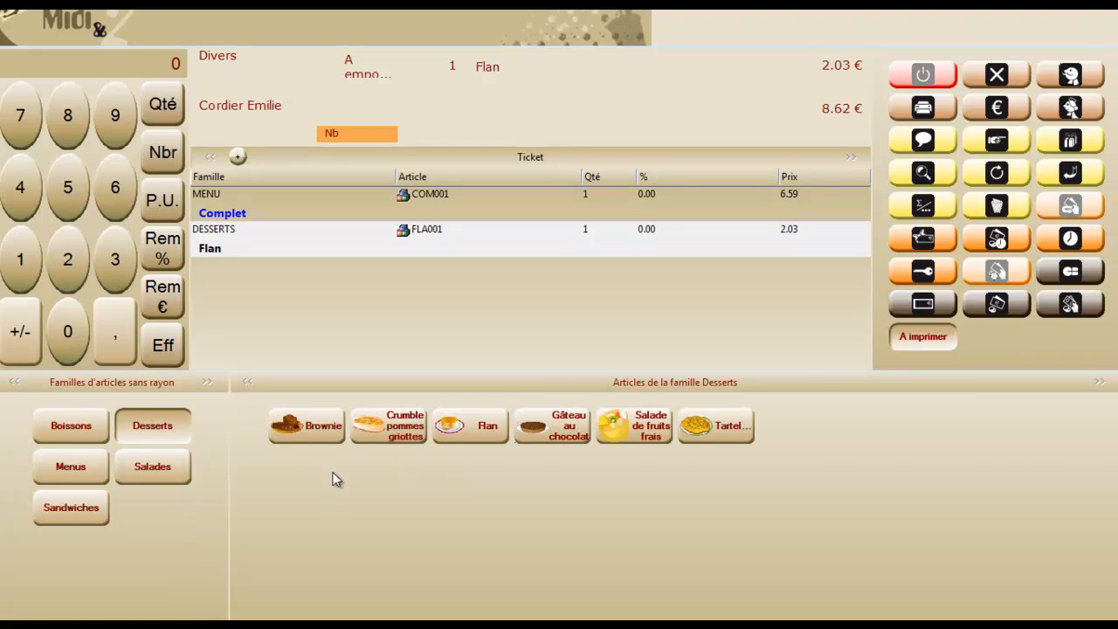
click(85, 427)
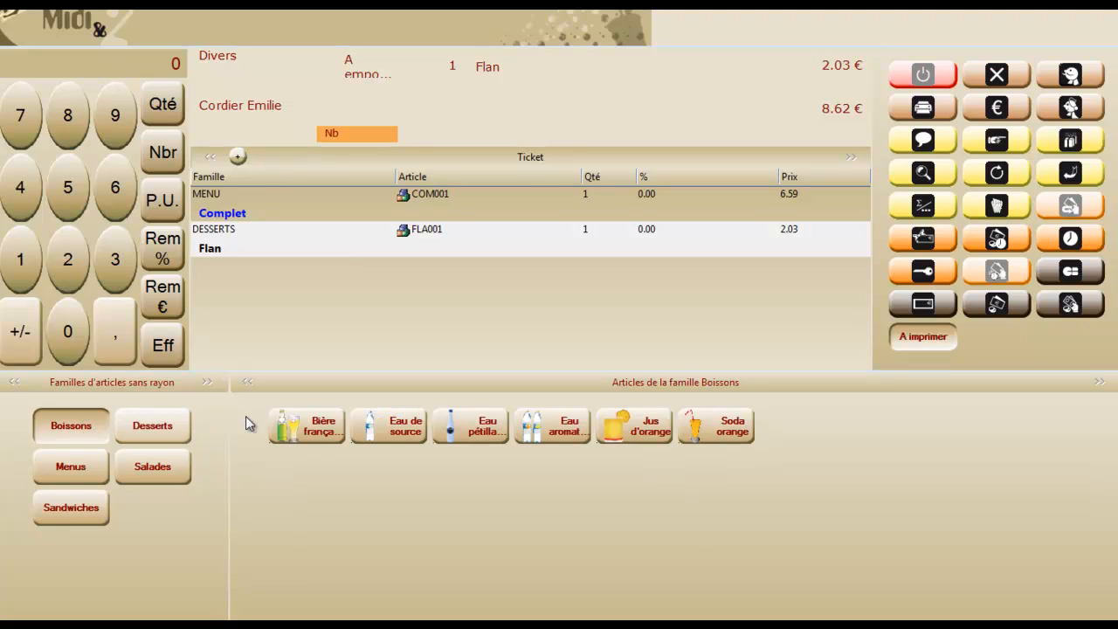
click(389, 437)
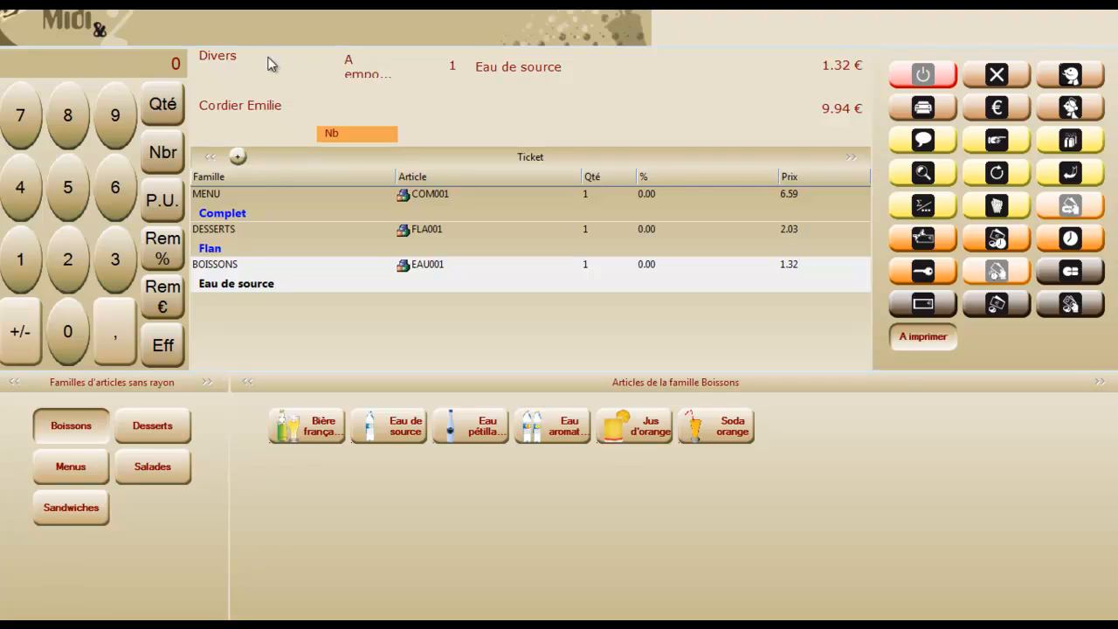
Step: Switch the ticket to the Sur place tariff and settle the full amount in cash (Espèces)
click(993, 111)
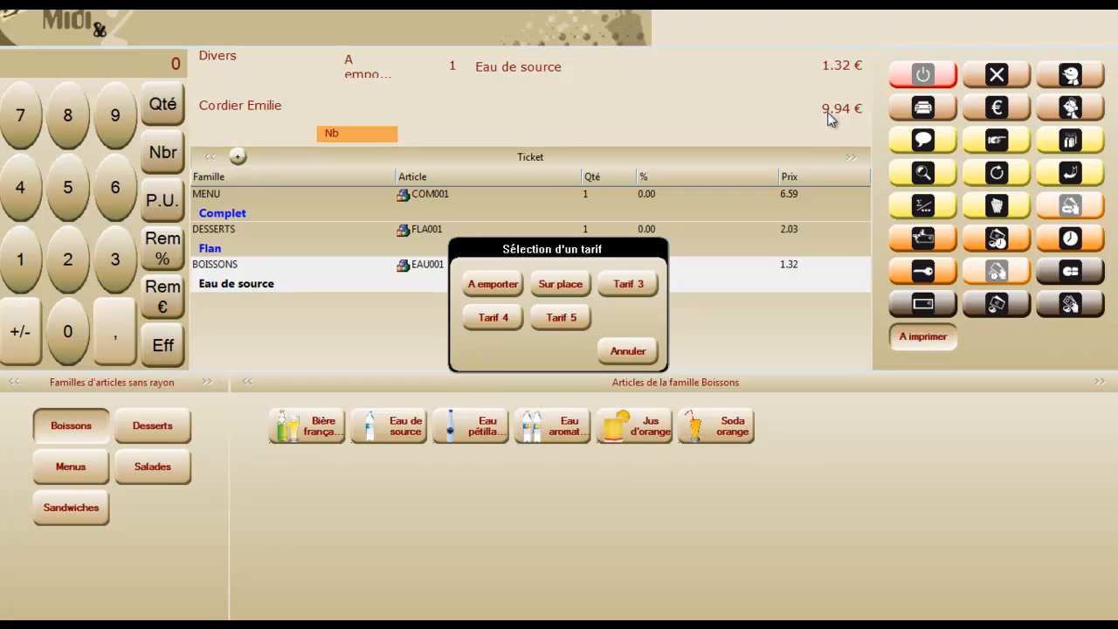
click(562, 286)
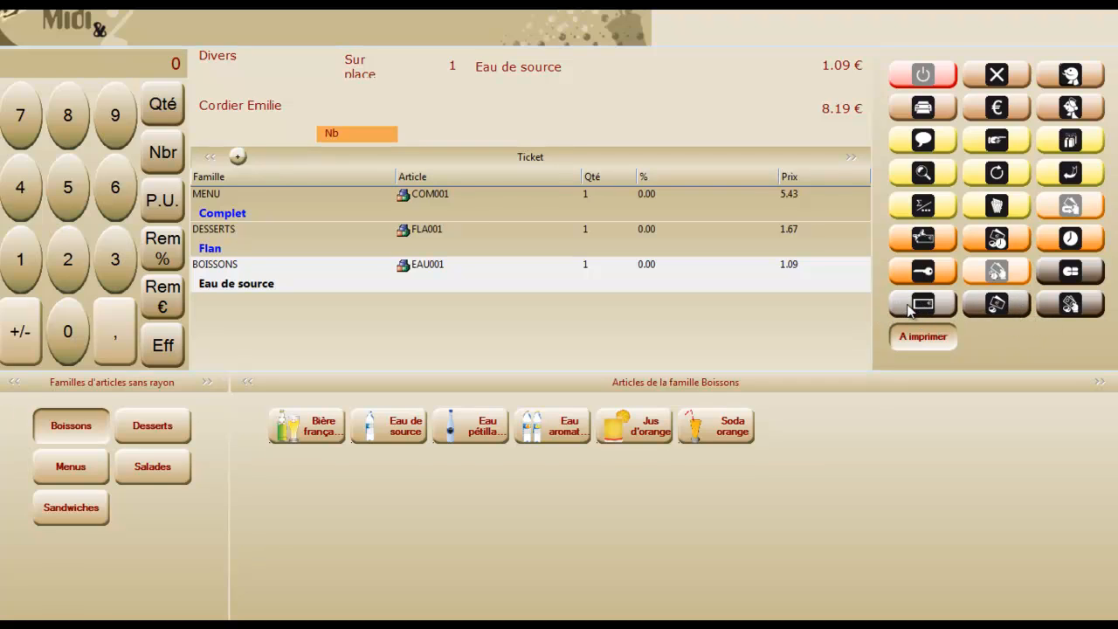
click(1070, 303)
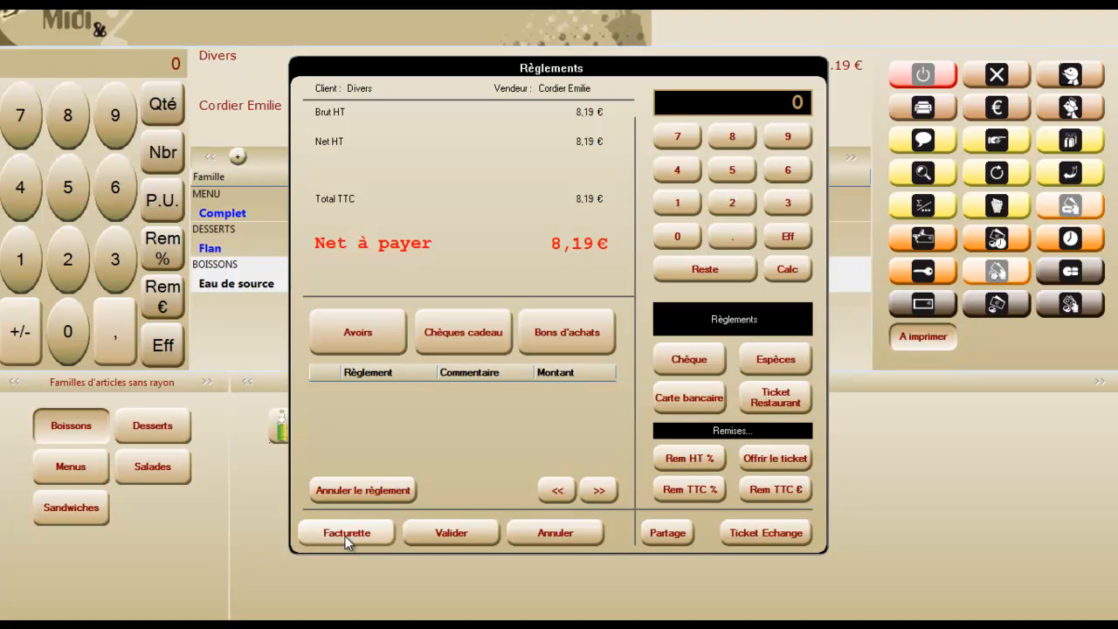
click(754, 365)
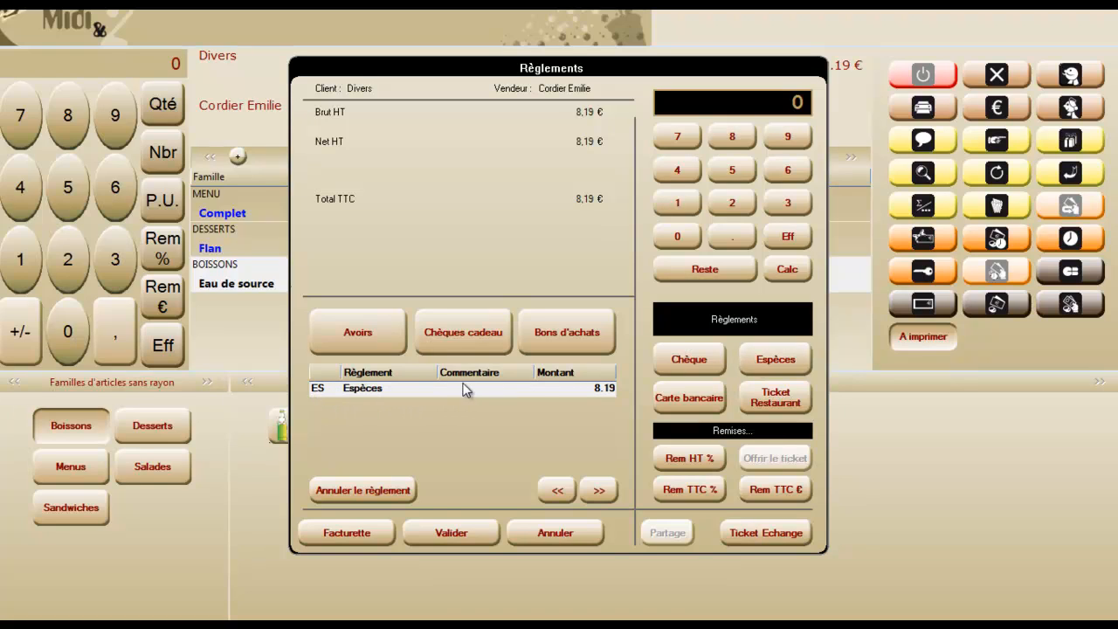
click(453, 534)
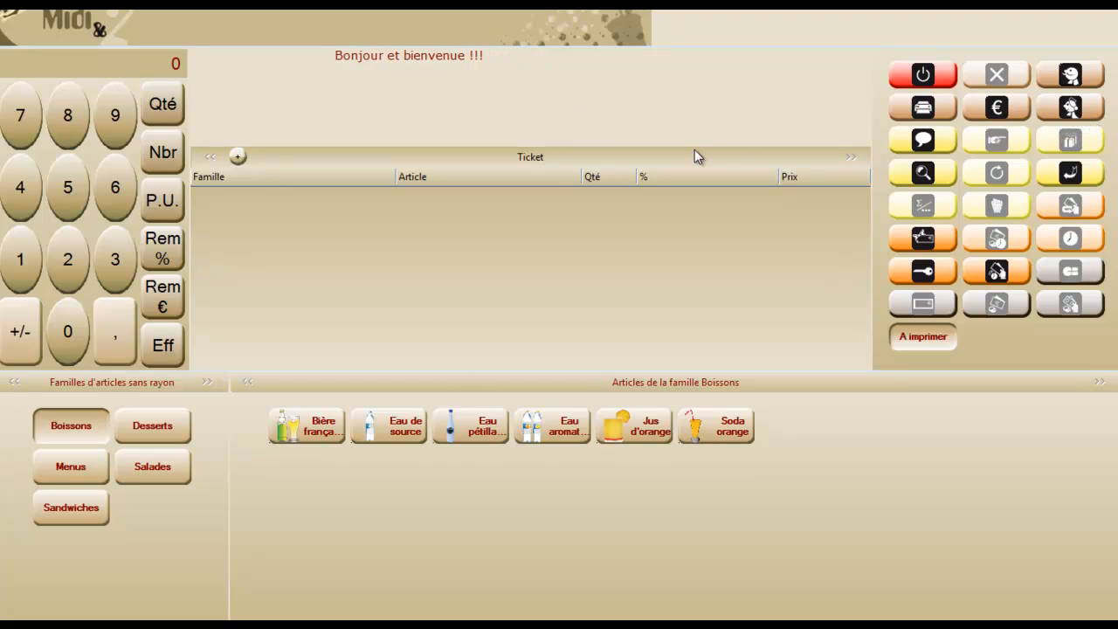
Step: Select the same salesperson for the next sale and add a Complet menu to the ticket
click(1069, 108)
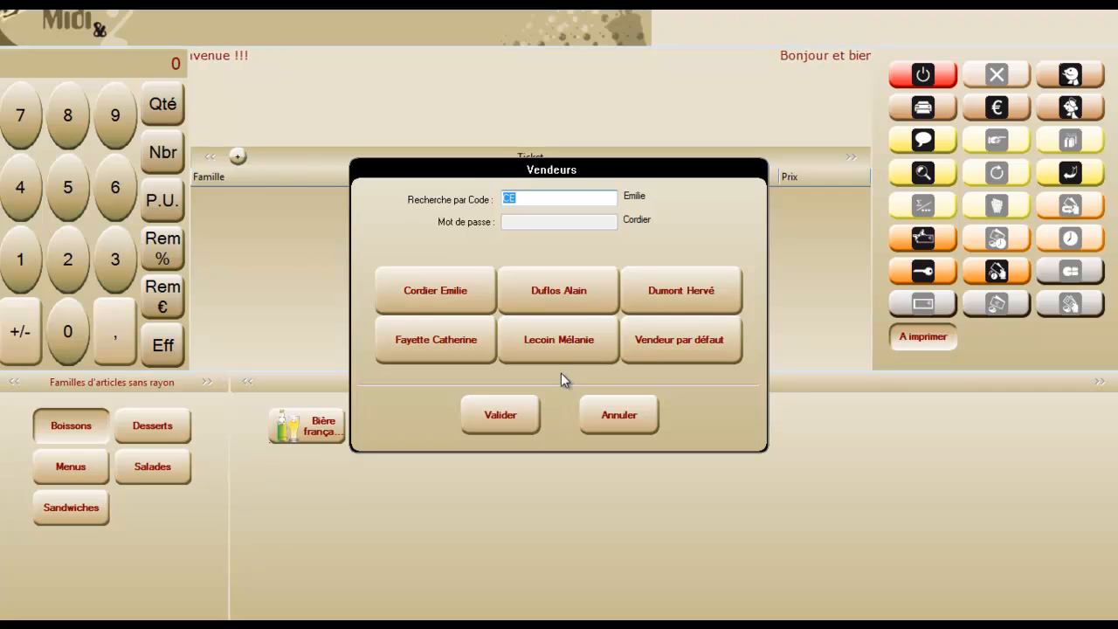
click(456, 301)
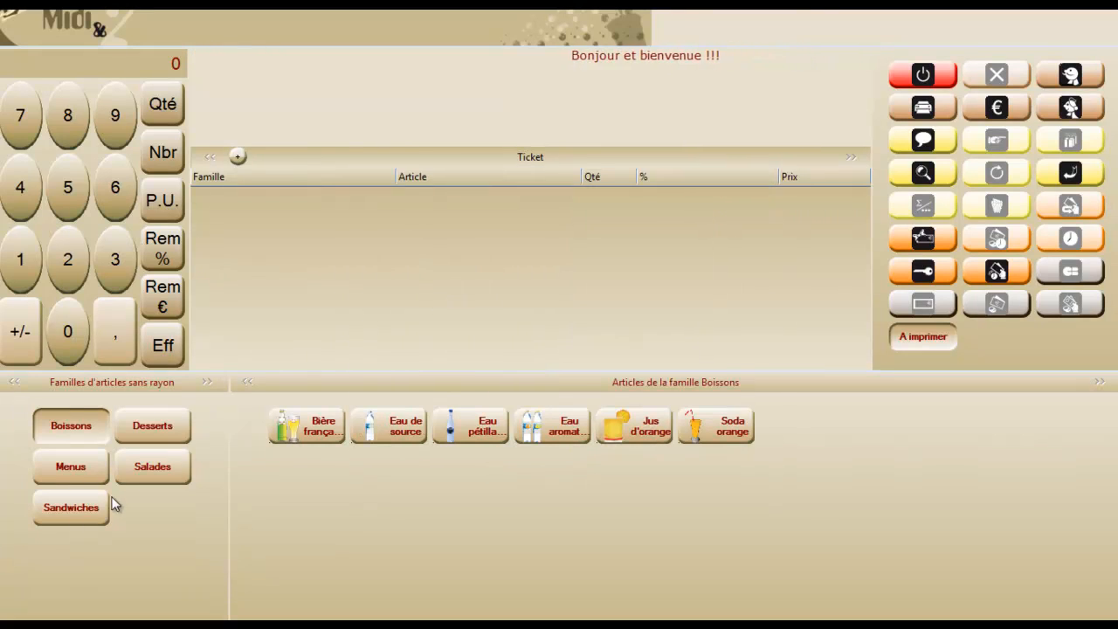
click(74, 480)
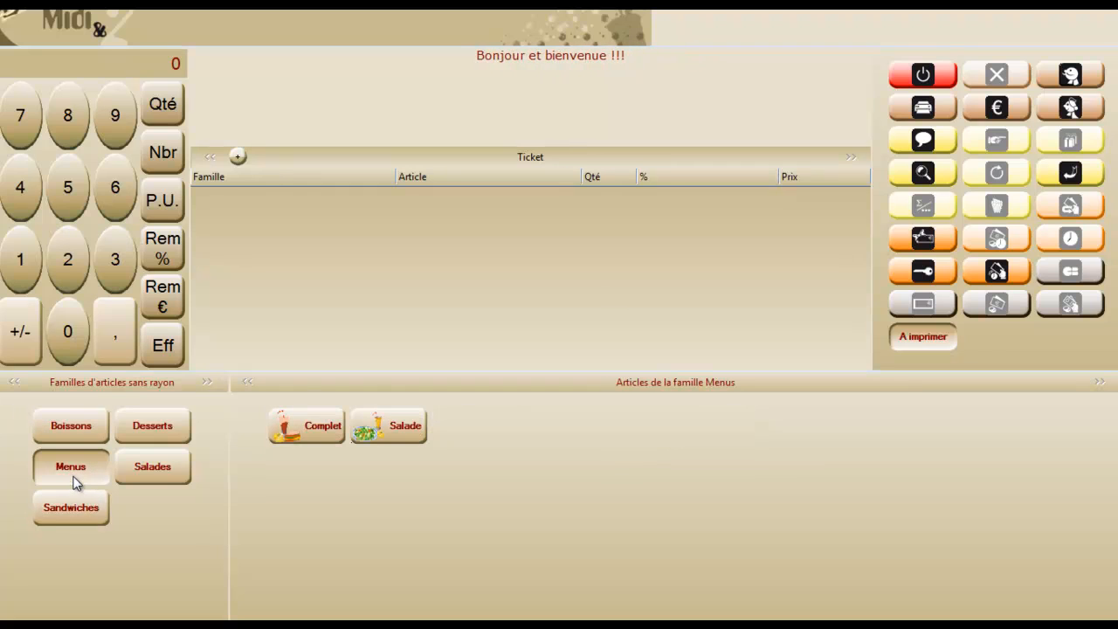
click(310, 437)
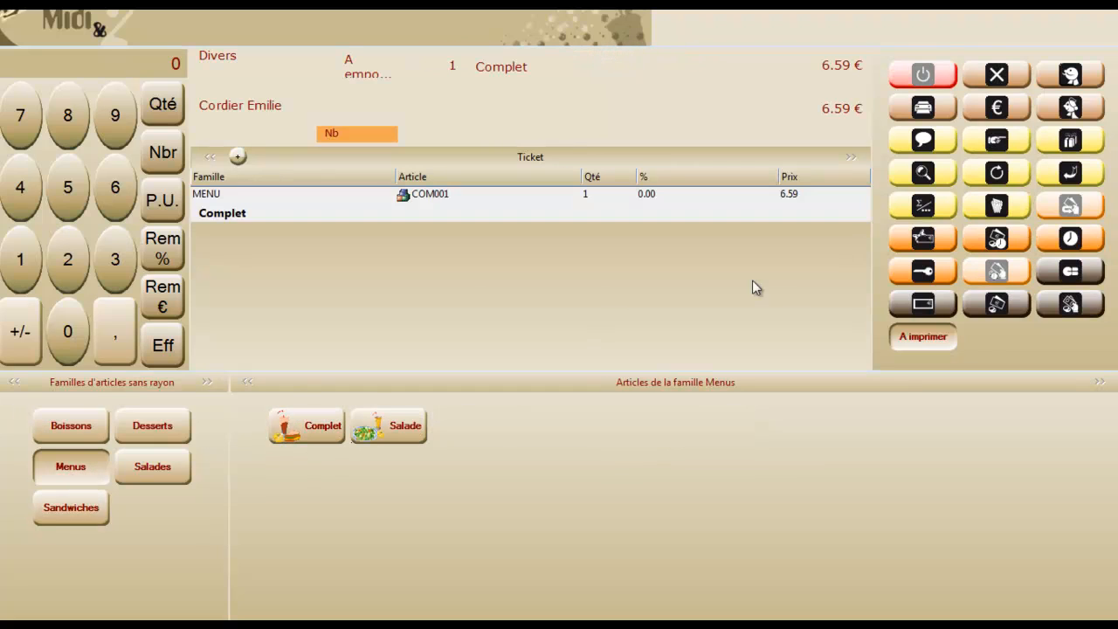
Step: Settle the Complet menu ticket by bank card and dismiss the printer status window
click(1071, 273)
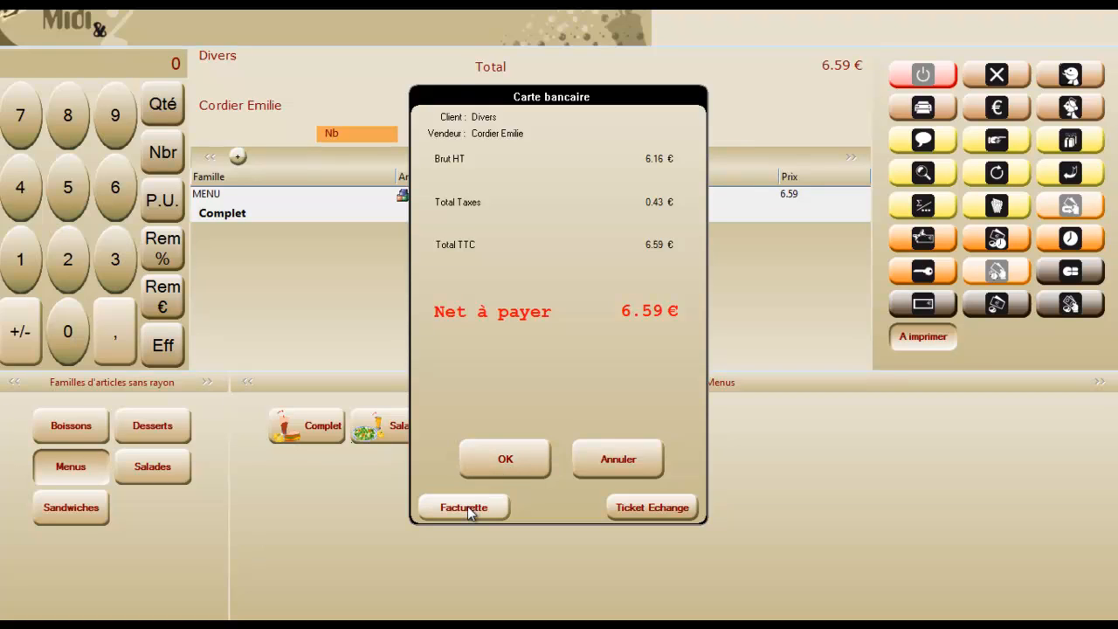
click(493, 463)
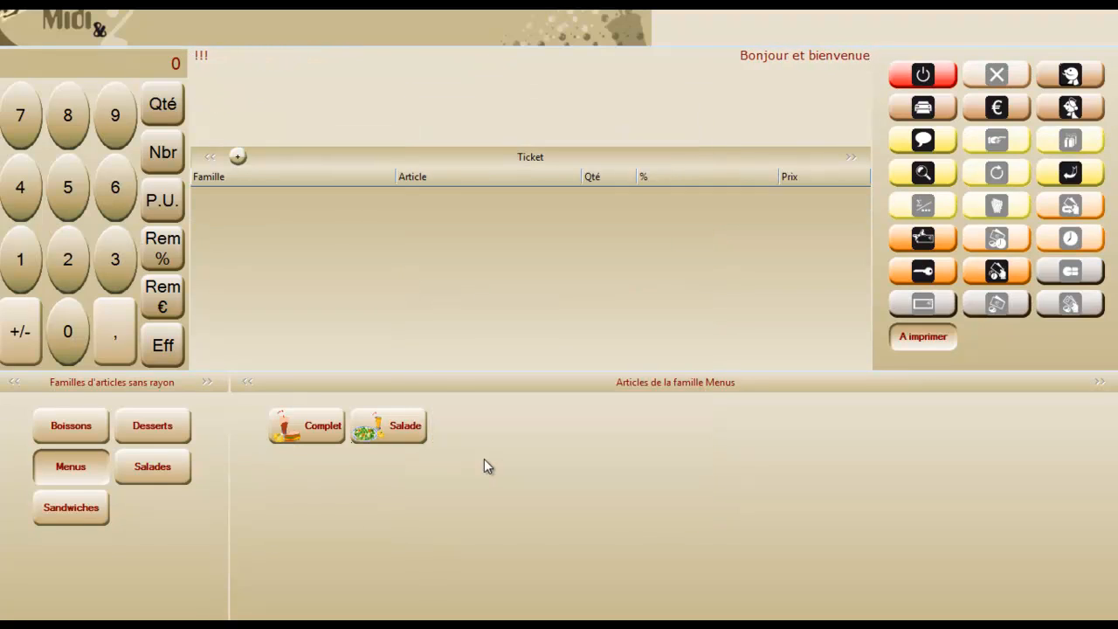
click(68, 473)
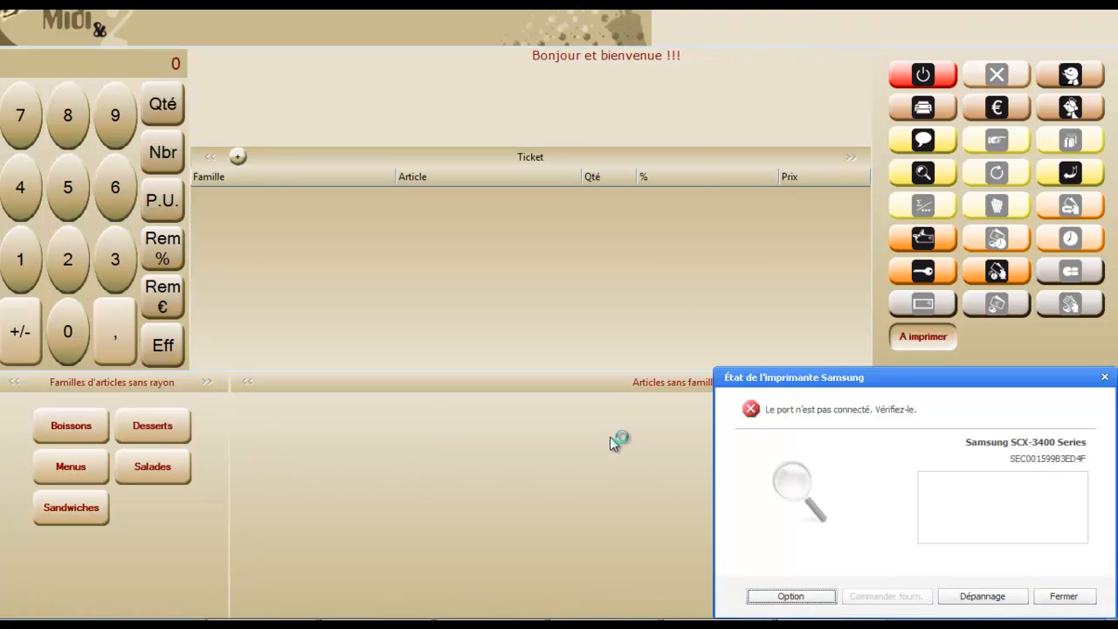
click(1105, 378)
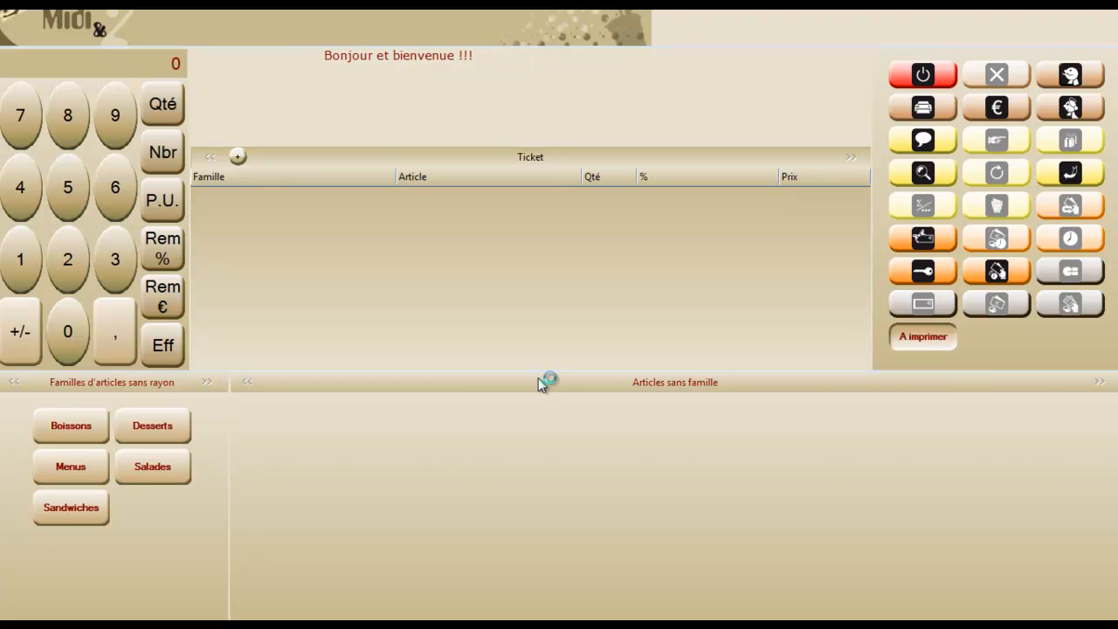
Step: Ring up a Complet menu on a new ticket and cancel that ticket
click(73, 463)
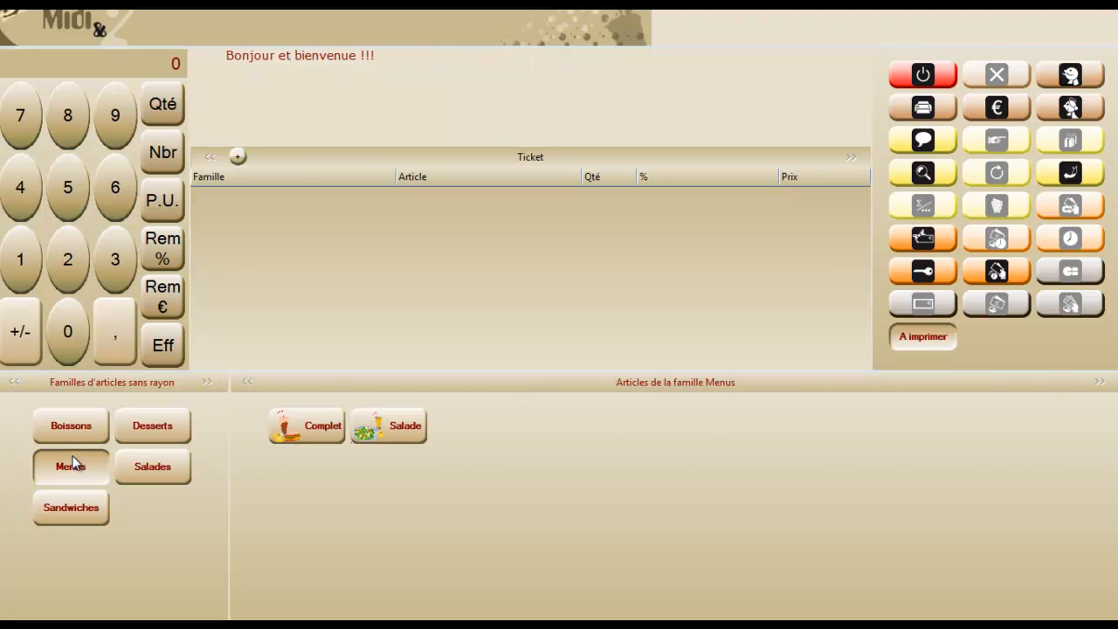
click(306, 426)
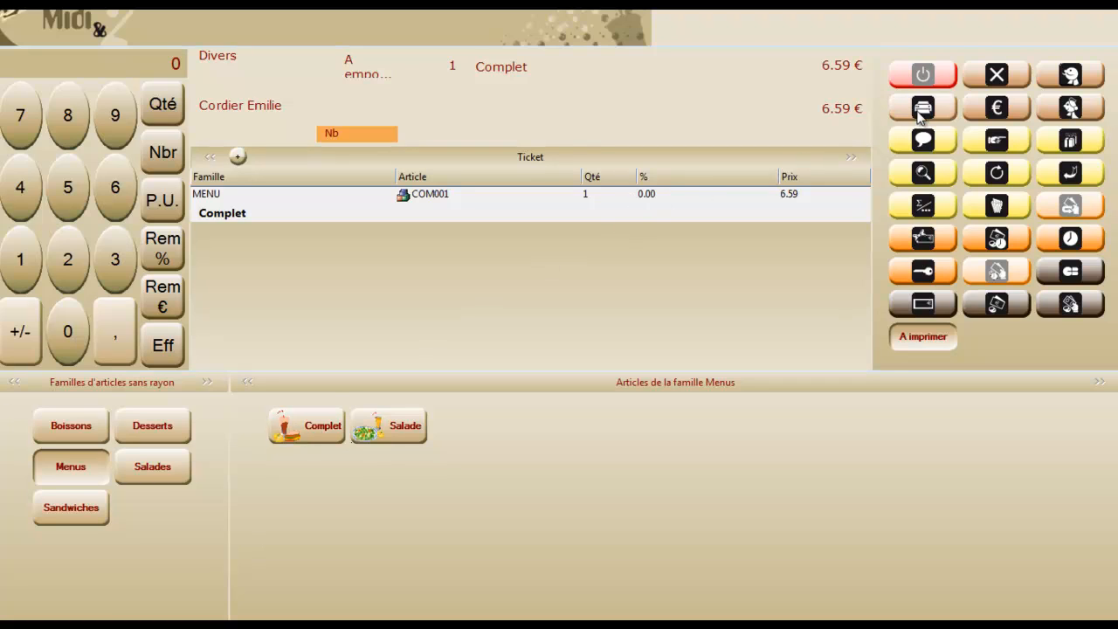
click(995, 77)
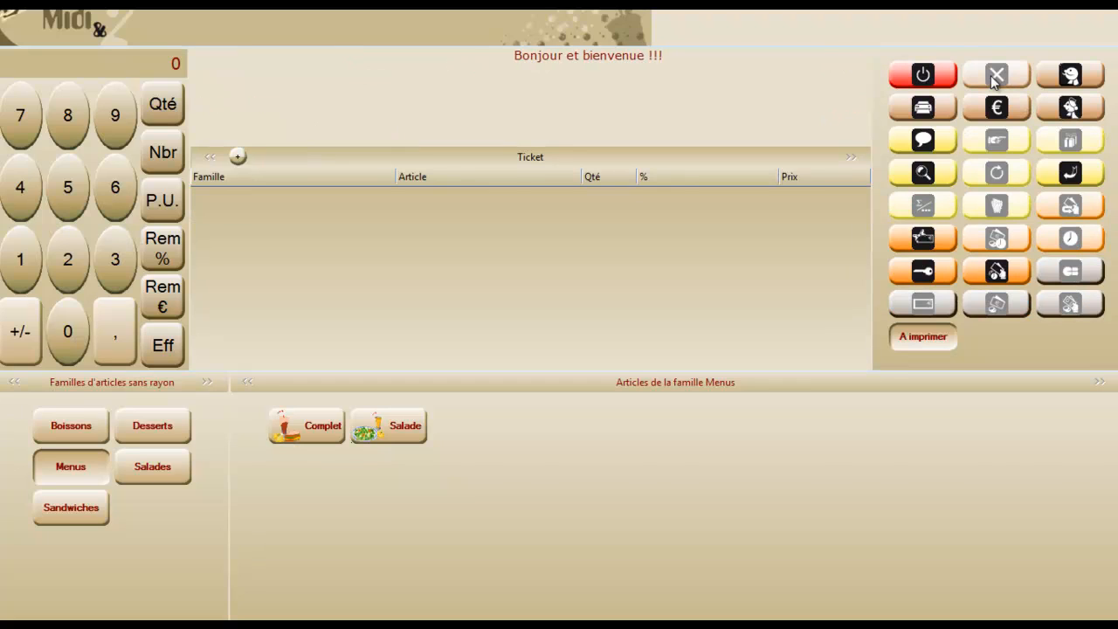
Step: Add one Complet menu to a fresh ticket and consult the customer list without choosing a customer
click(84, 473)
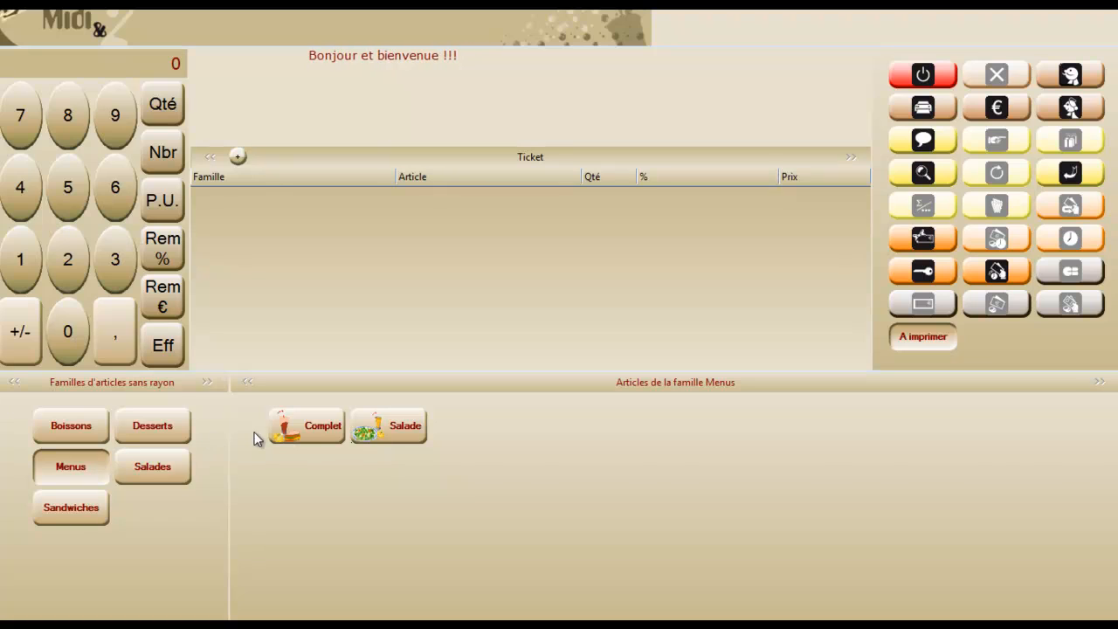
click(283, 428)
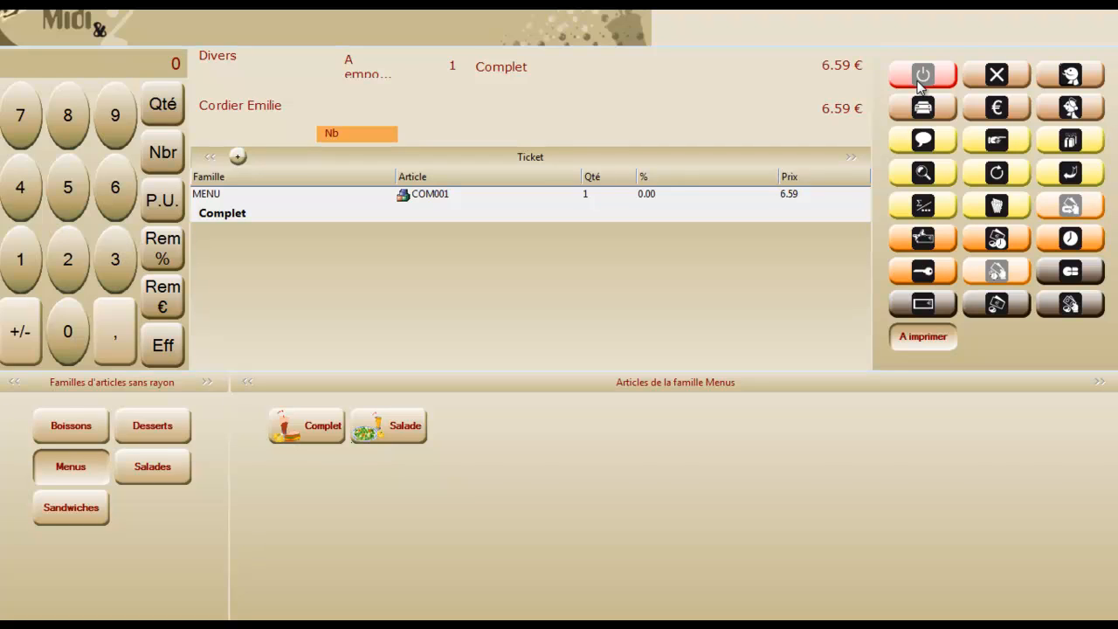
click(1059, 79)
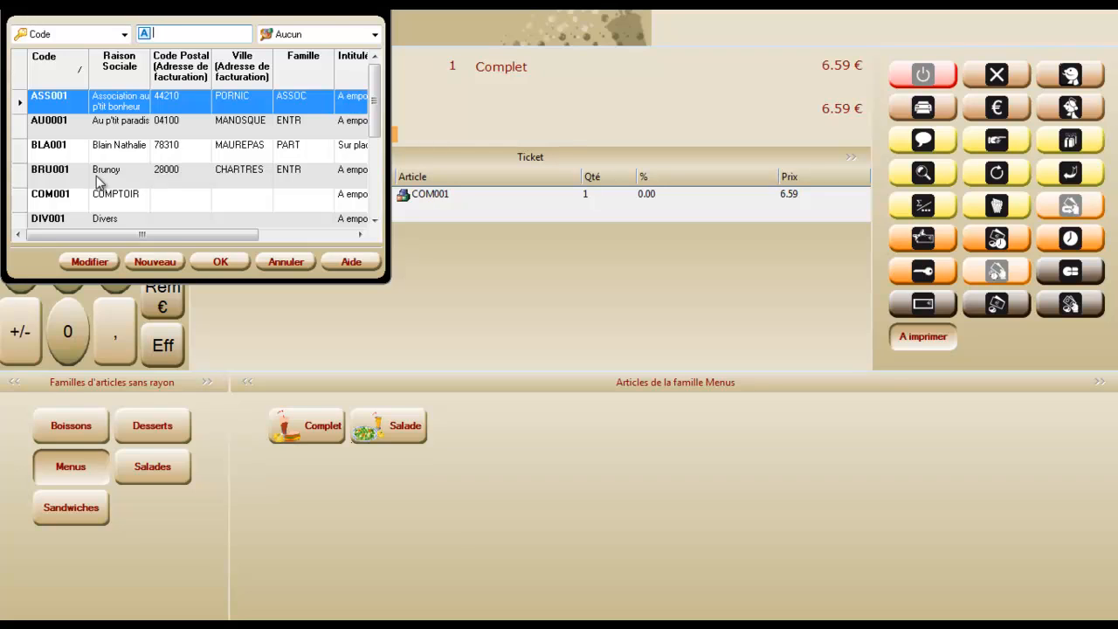
click(295, 264)
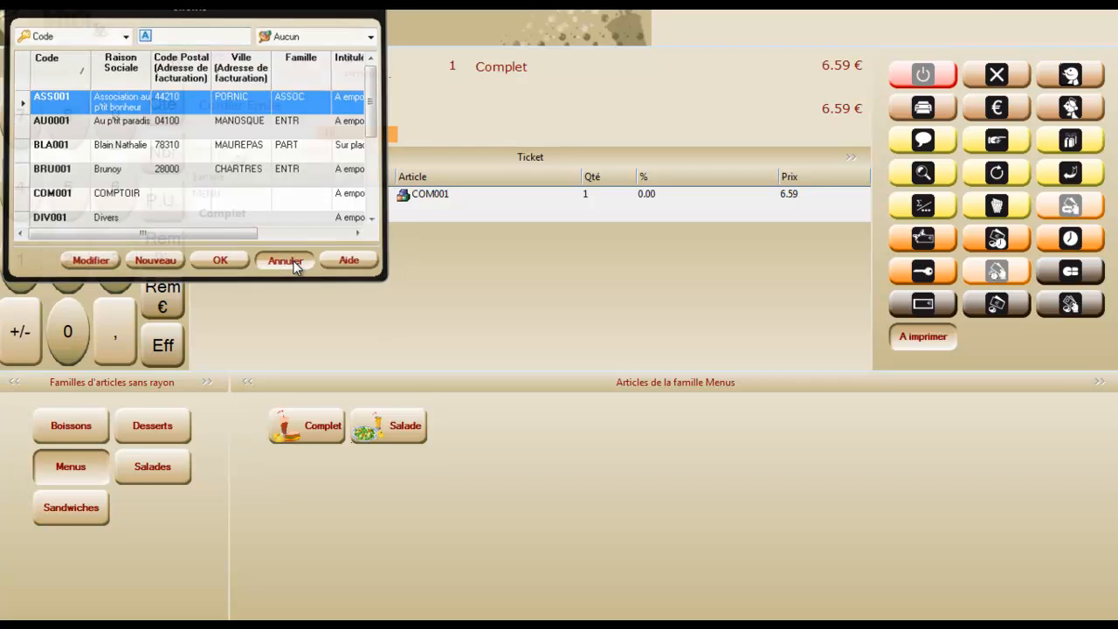
Step: Review the ticket's print options and the available tariffs, leaving both without making any change
click(925, 108)
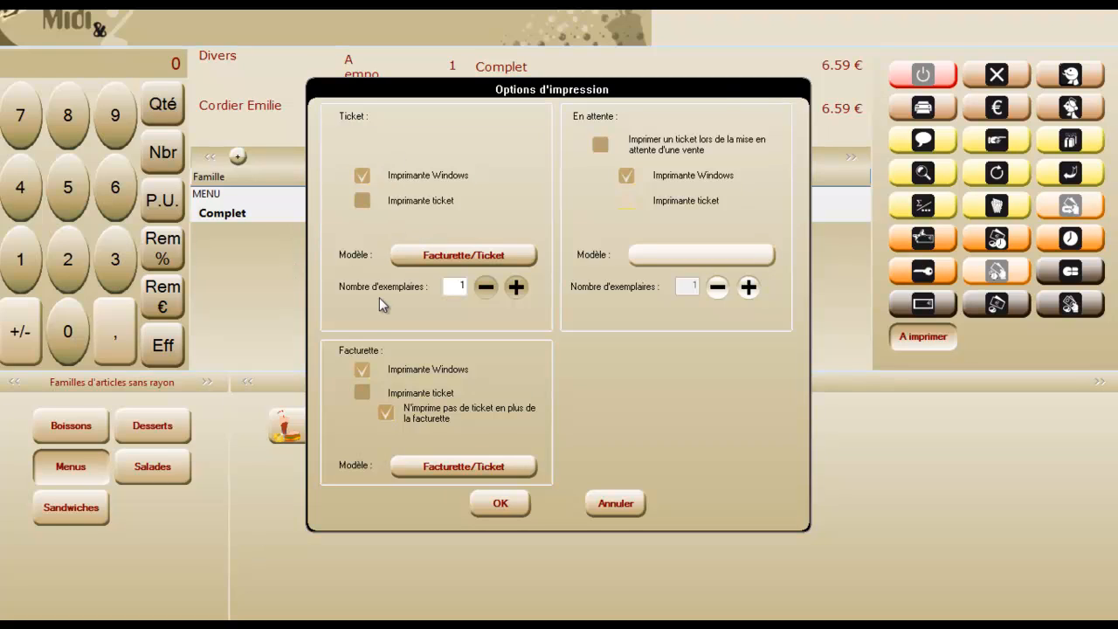
click(626, 504)
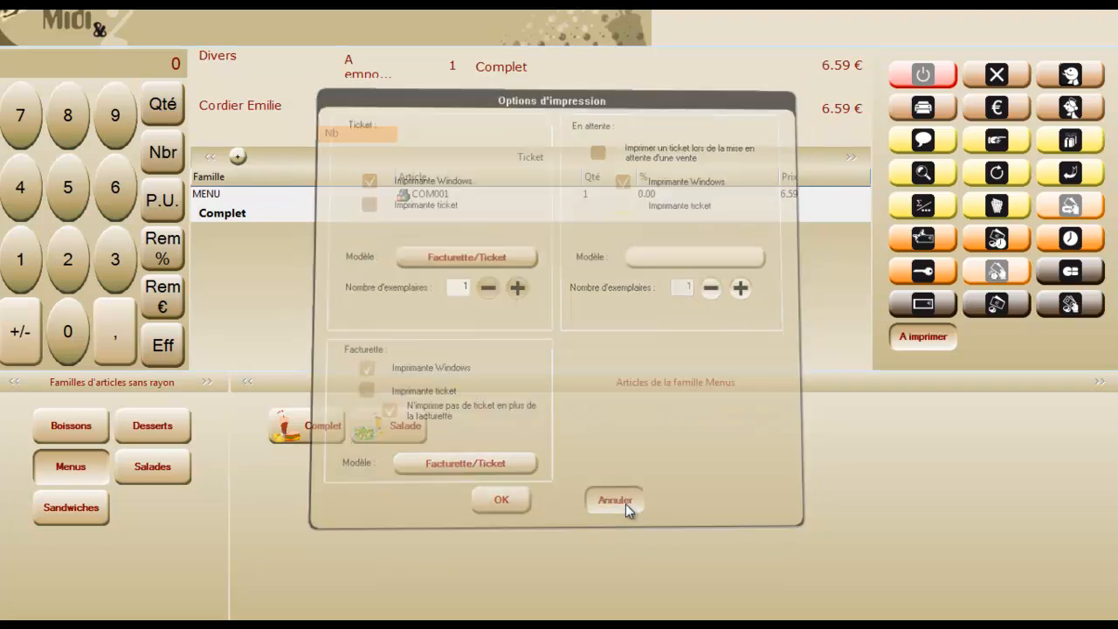
click(1000, 104)
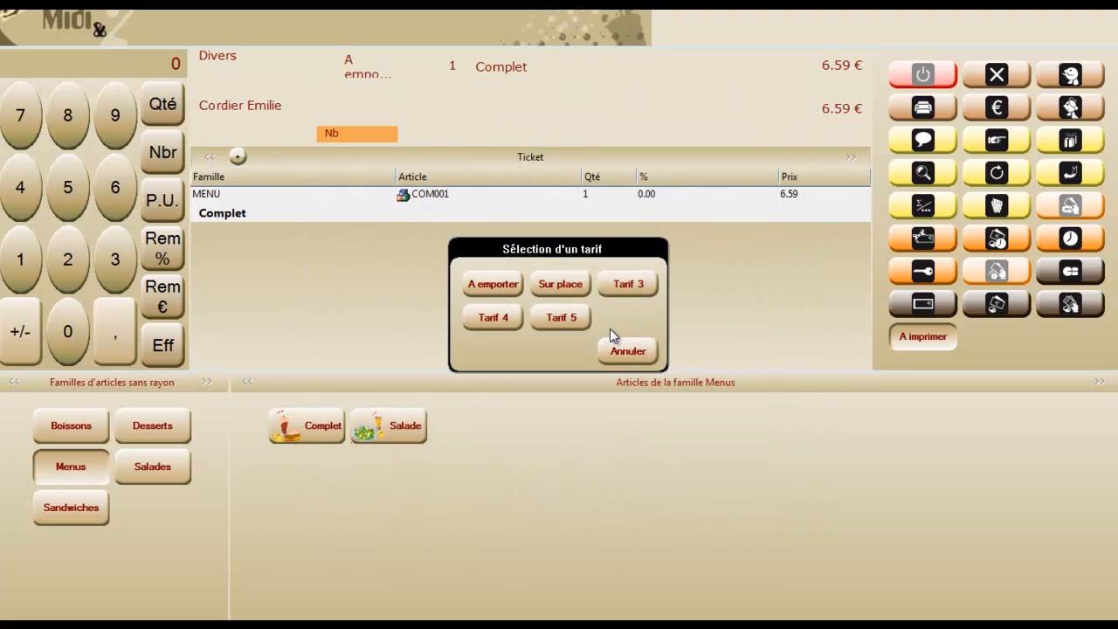
click(625, 350)
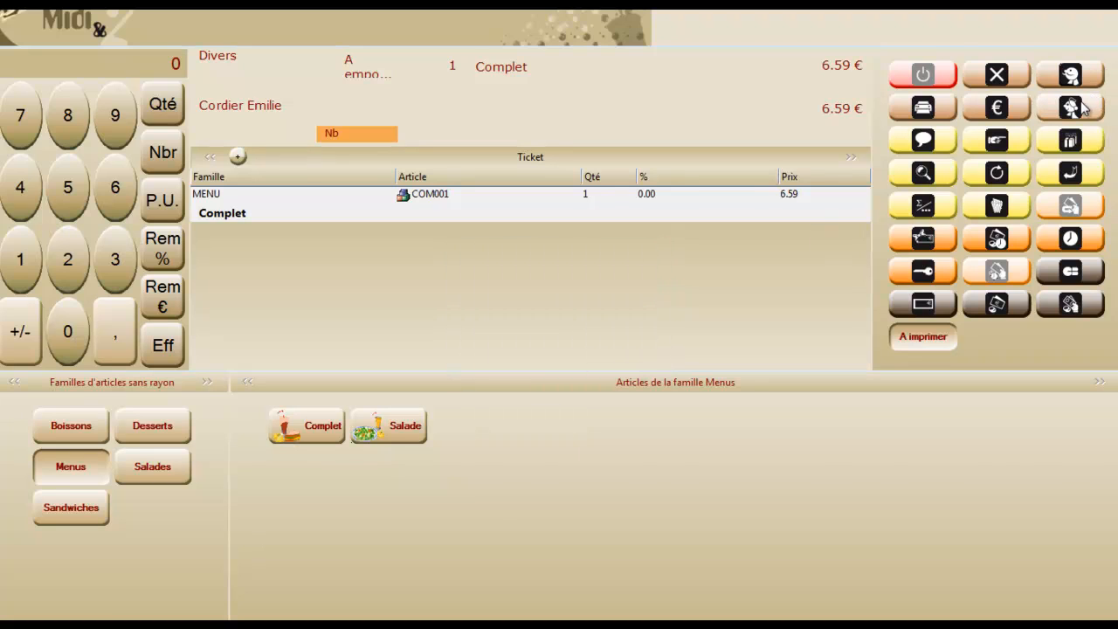
Step: View the comment entry and the designation editing for the Complet line, cancelling both without changes
click(915, 149)
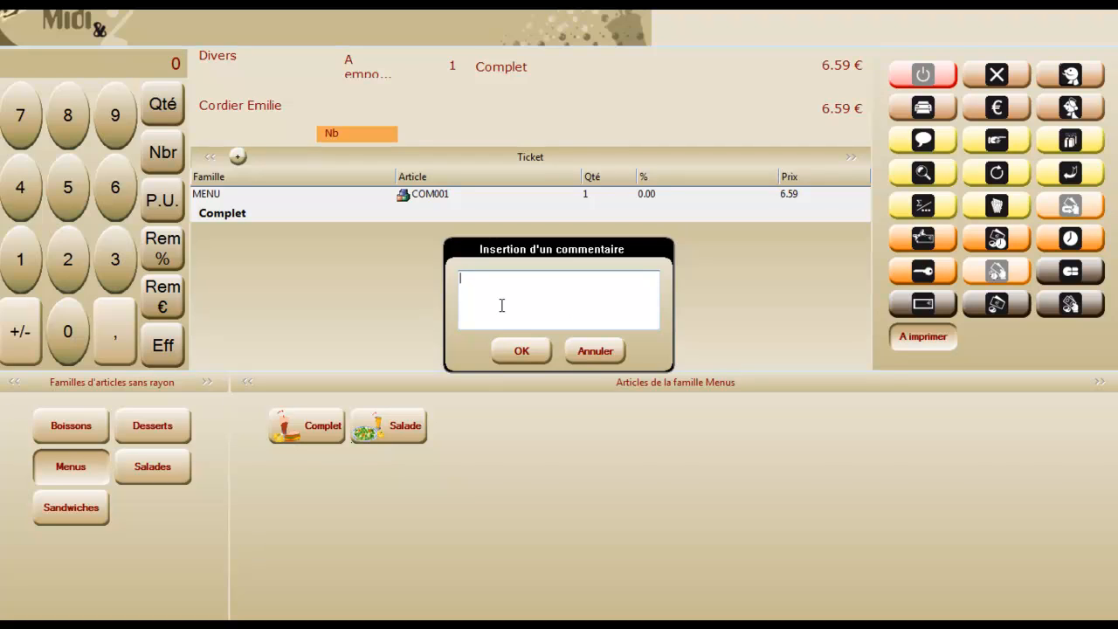
click(584, 354)
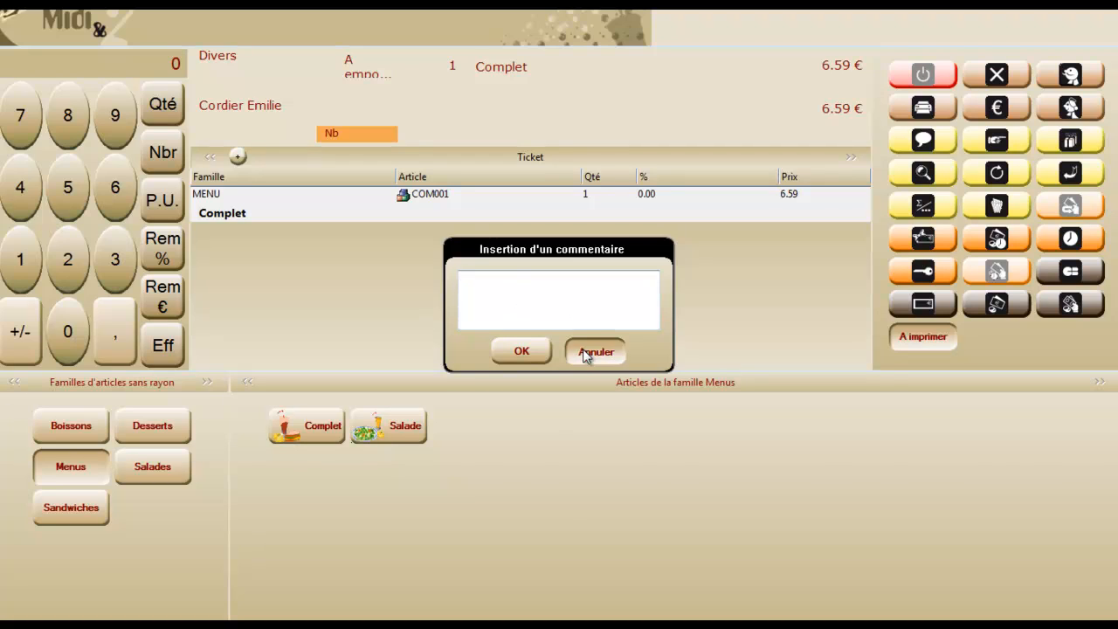
click(997, 140)
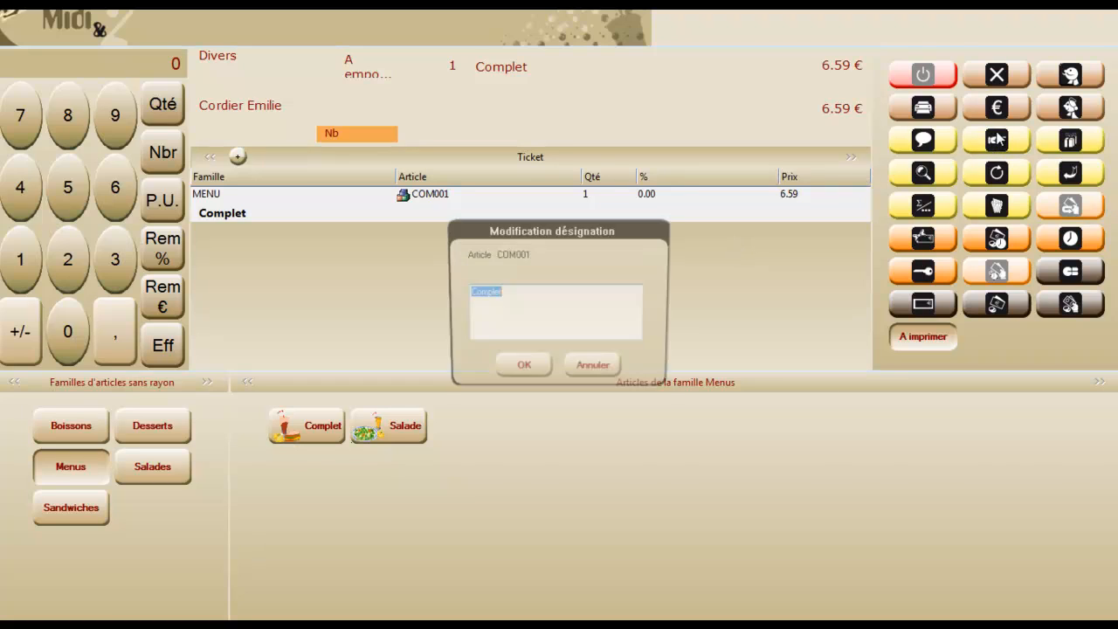
click(525, 307)
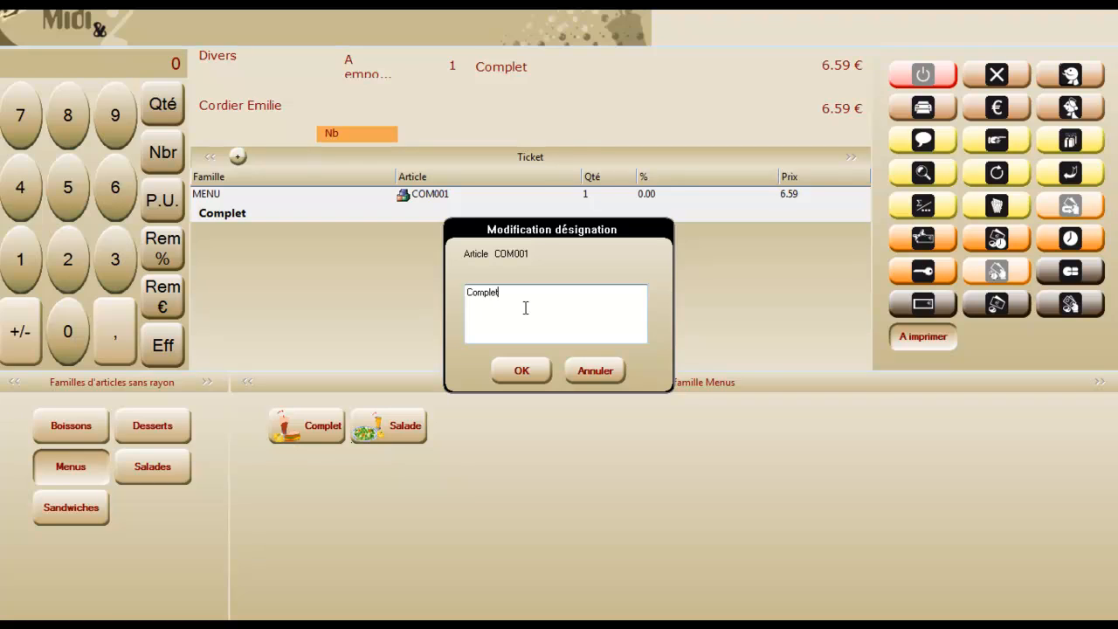
click(600, 370)
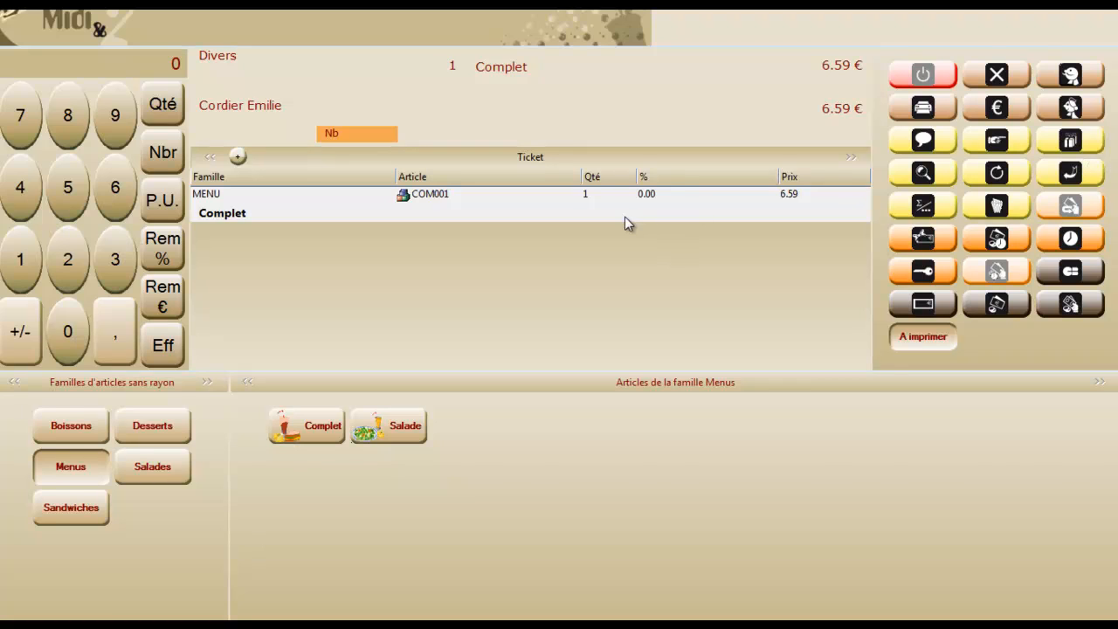
Step: Consult the article search list without choosing an item, and display the articles of the Salades family
click(922, 171)
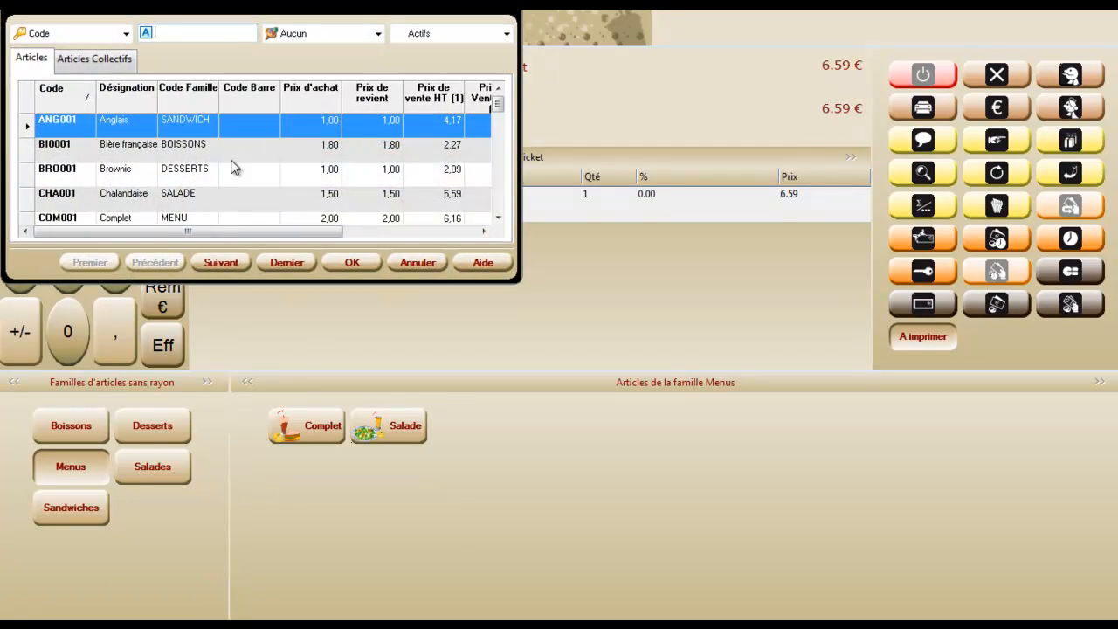
click(408, 261)
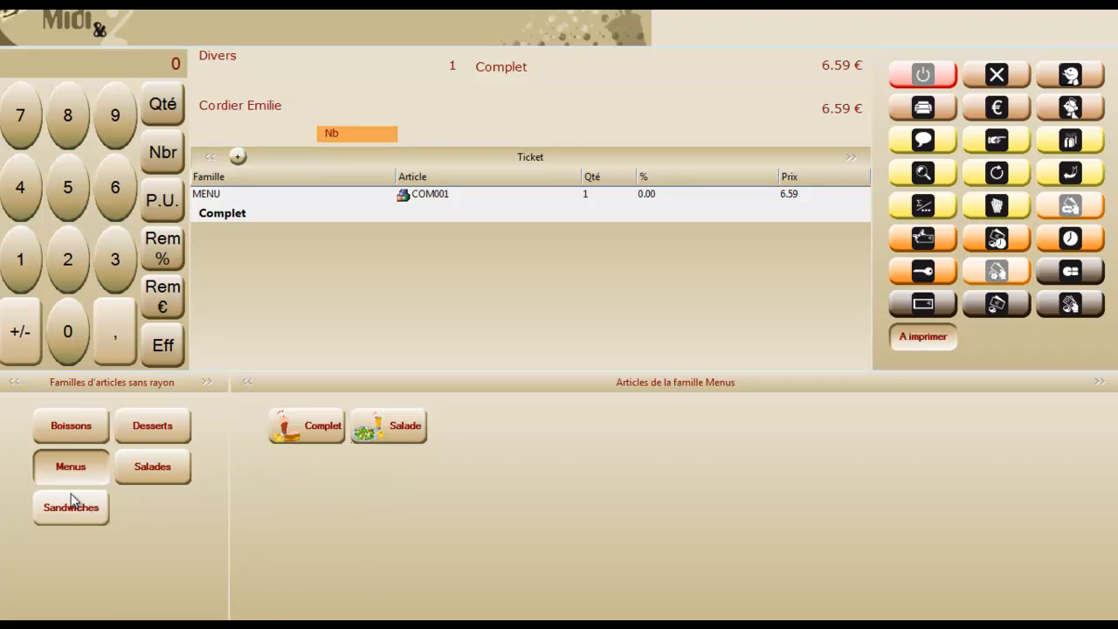
click(161, 471)
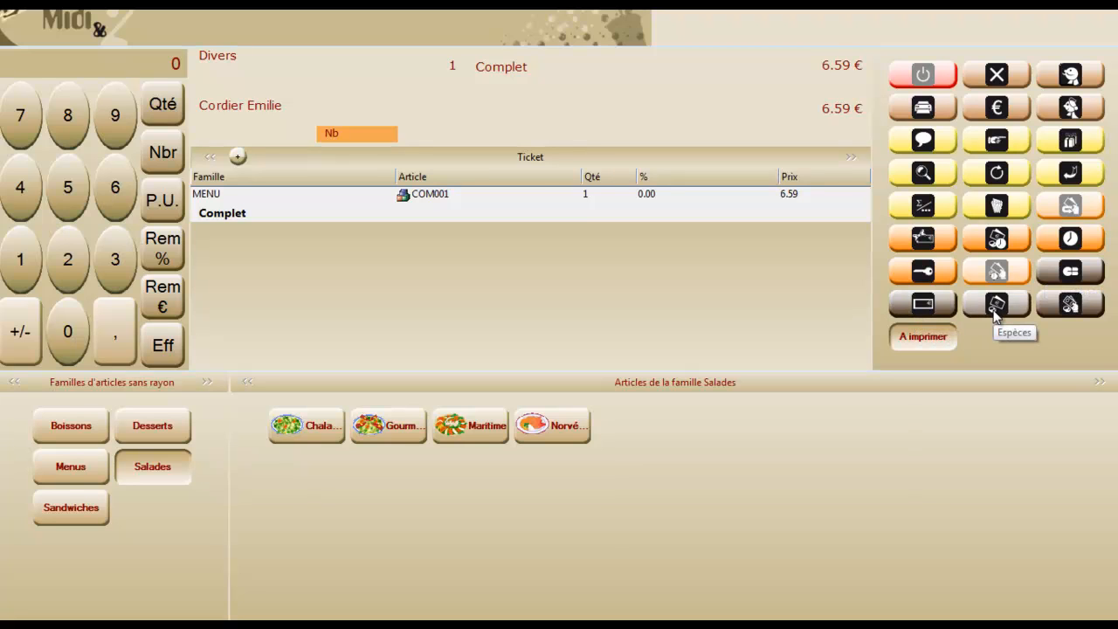
Step: Validate the unpaid Complet ticket as a sale on account for the customer Association au p'tit bonheur
click(1057, 306)
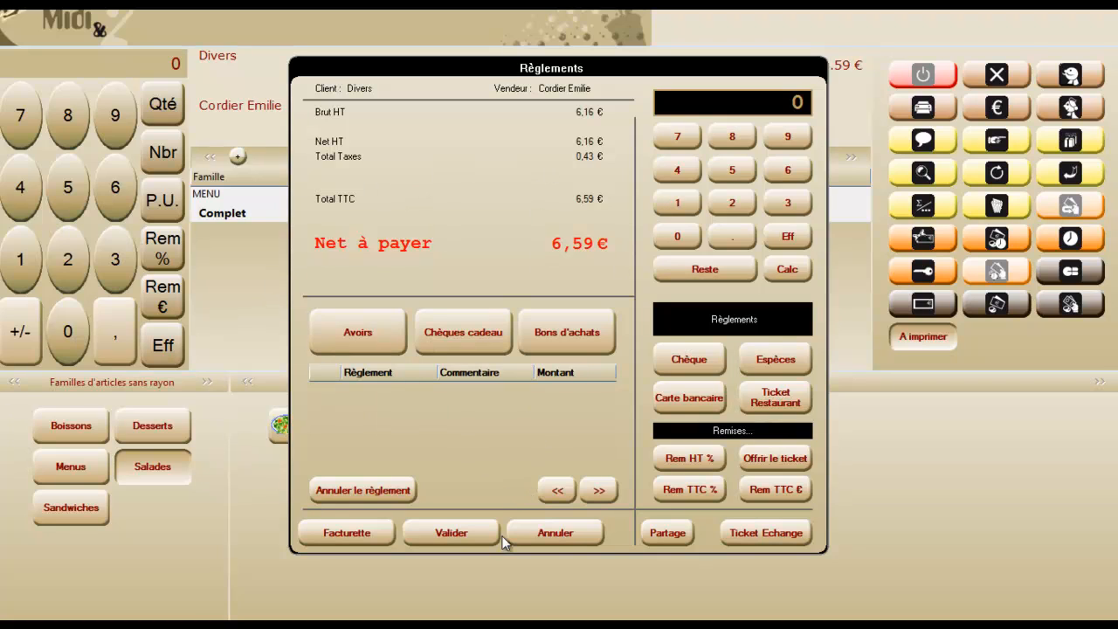
click(463, 532)
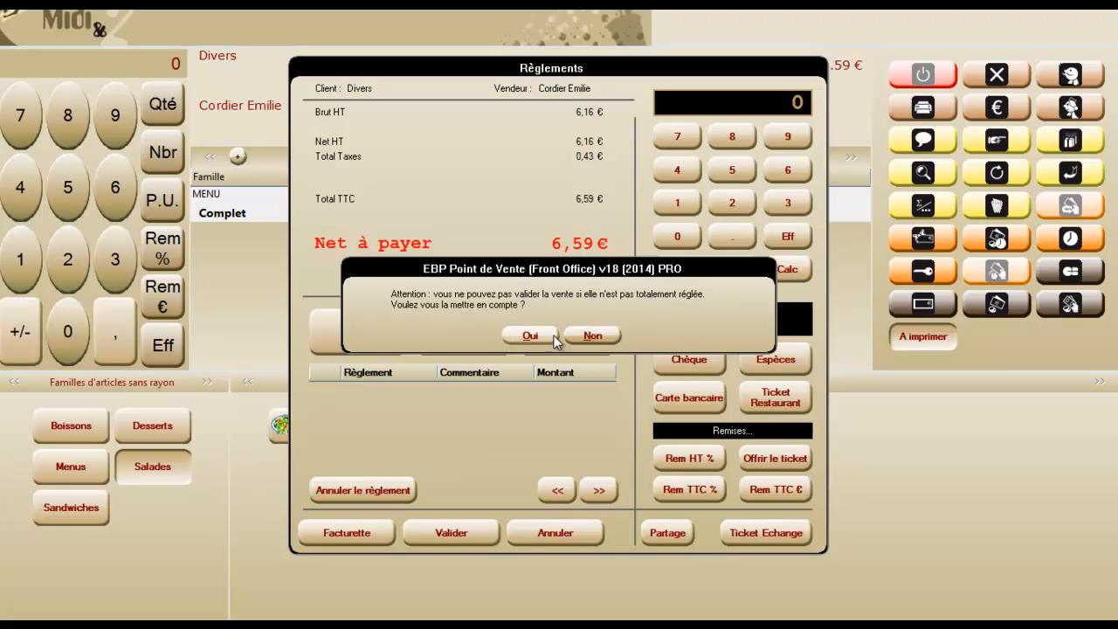
click(539, 340)
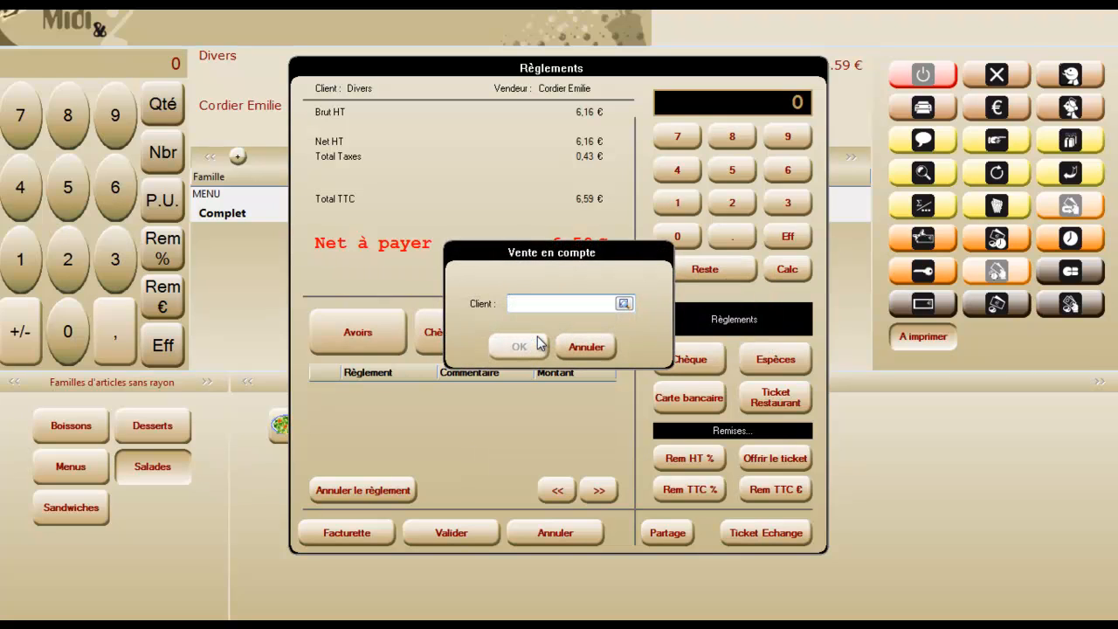
click(624, 304)
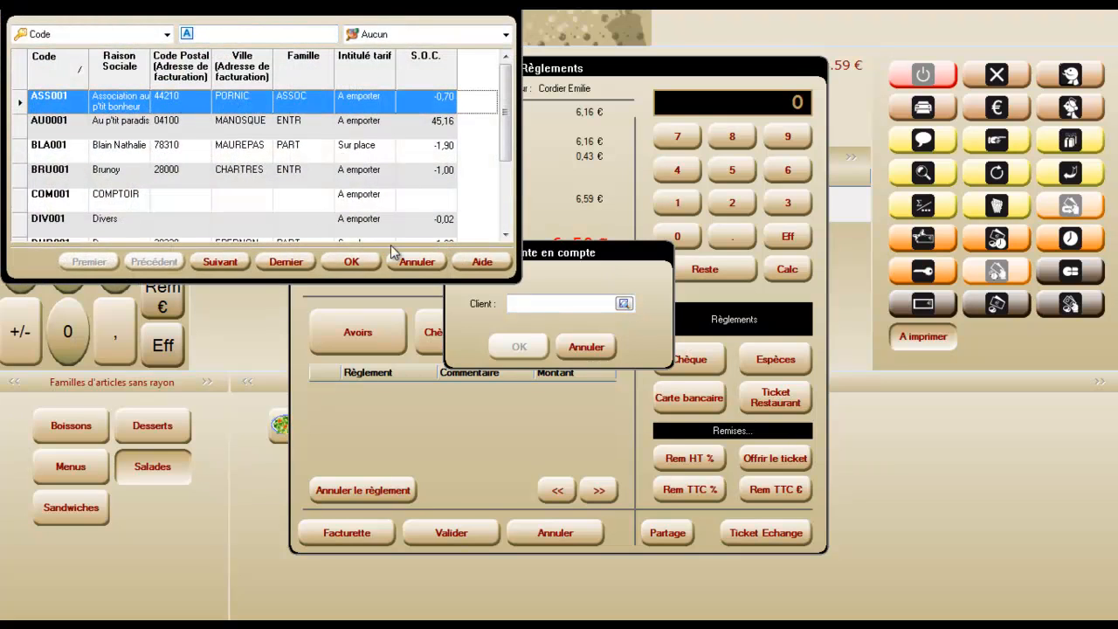
click(350, 262)
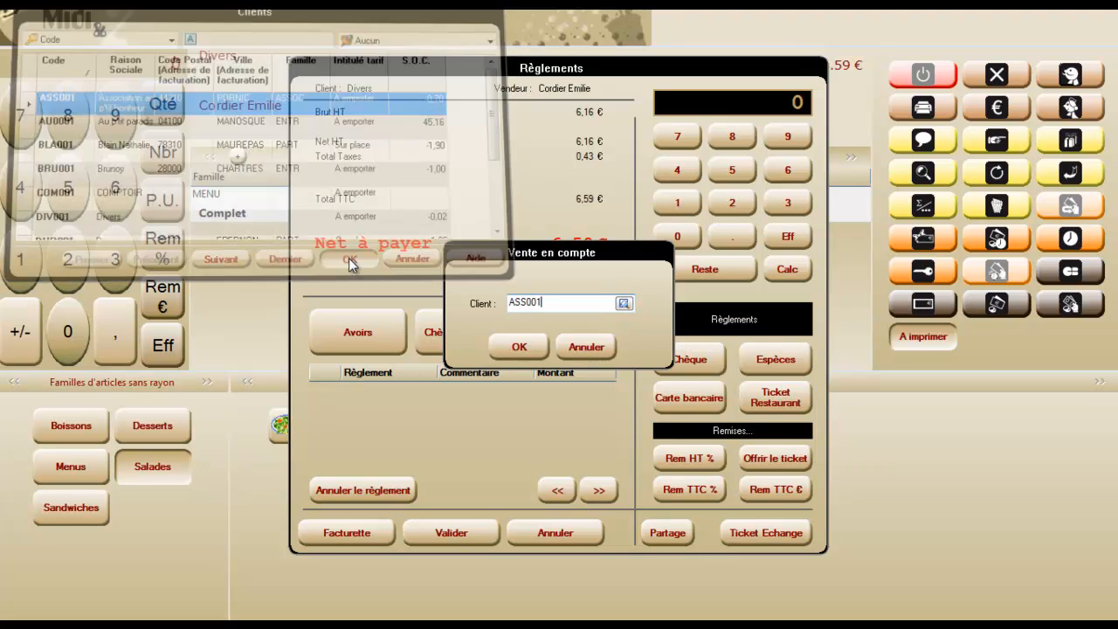
click(515, 346)
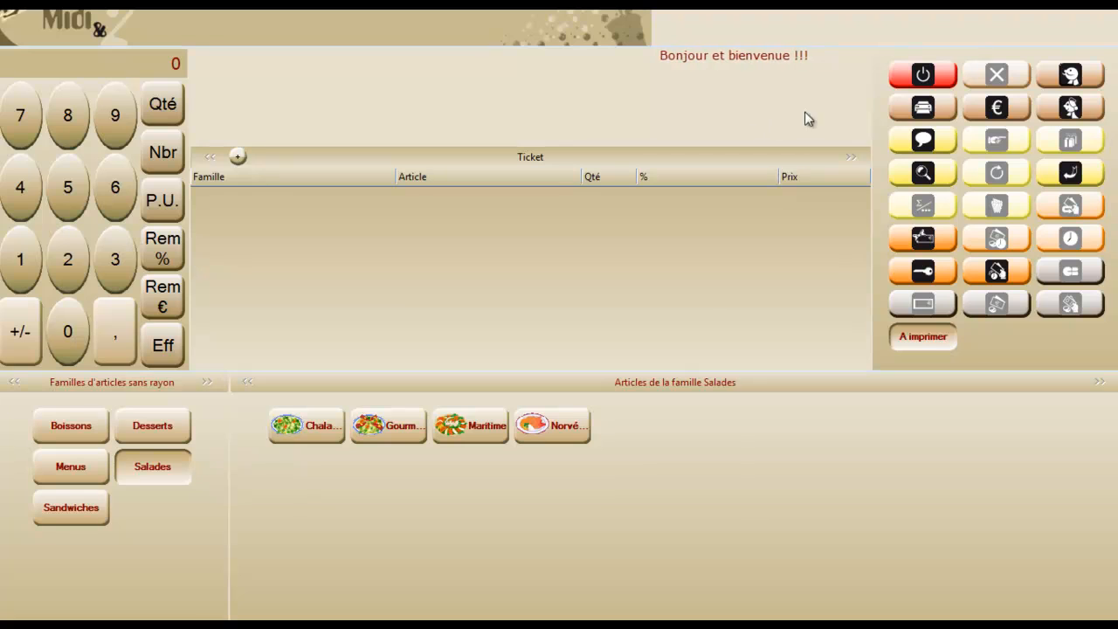
Step: Leave the till screen for the dashboard and open the list of till tickets
click(908, 77)
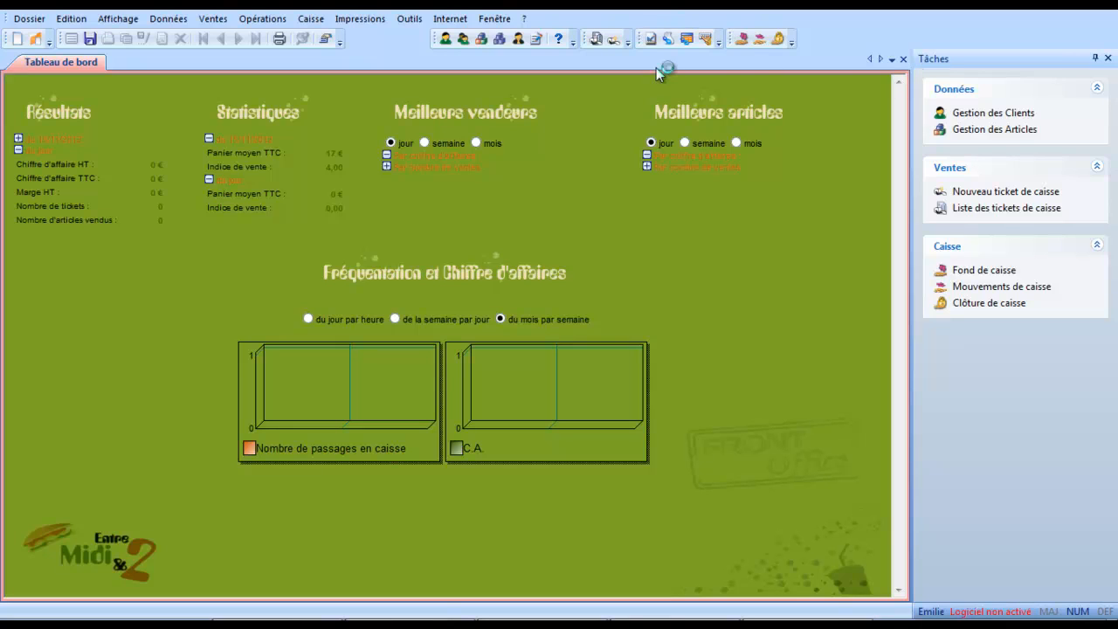
click(216, 19)
click(224, 55)
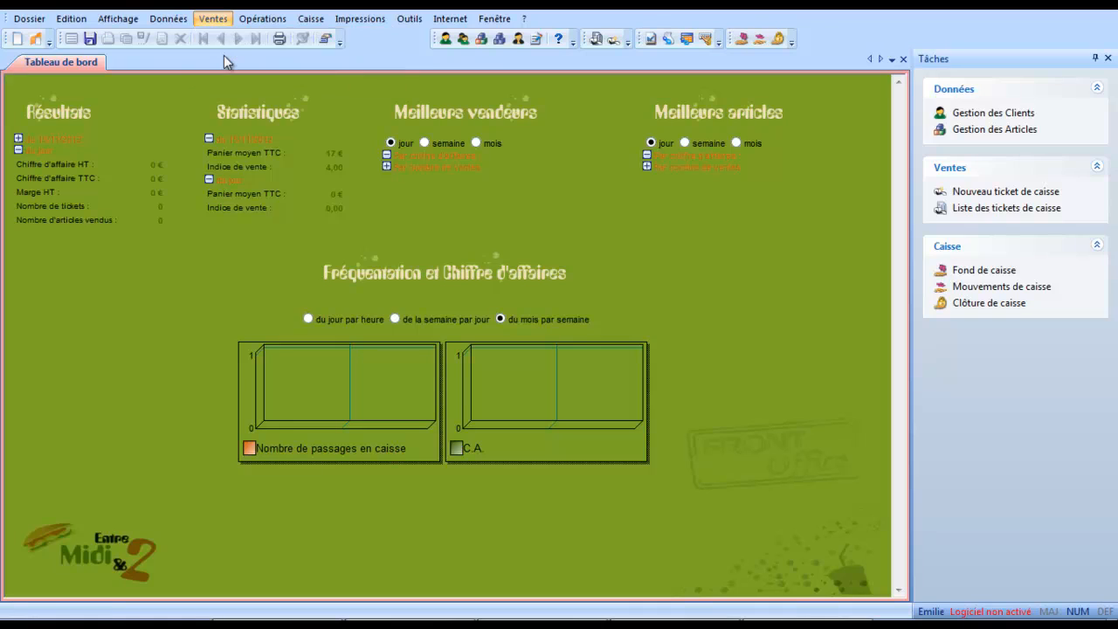